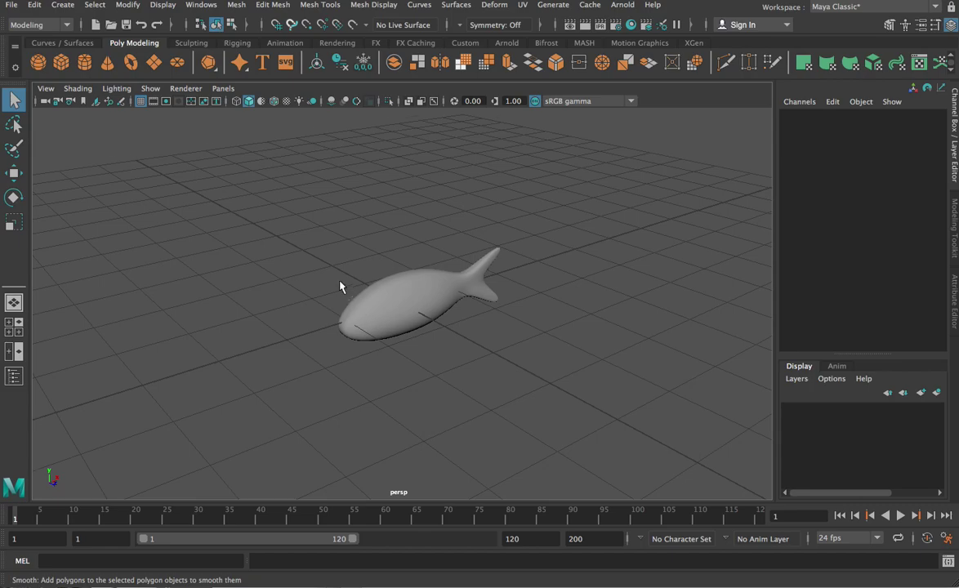
Select the fish pCube4, show its faceted low-poly cage with key 1, and open the Mesh menu.
alt+drag(341, 286, 488, 354)
click(383, 313)
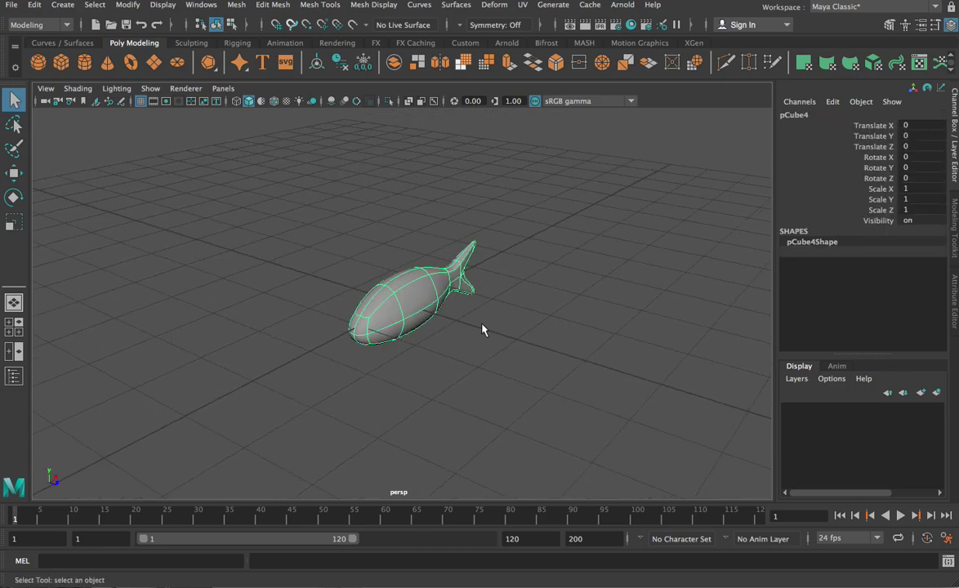
key(1)
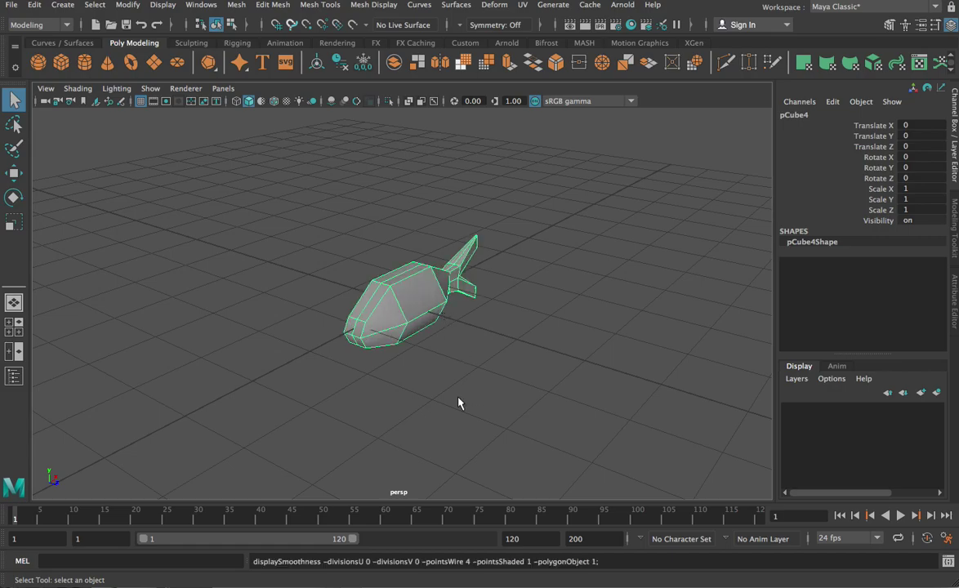
alt+drag(493, 377, 456, 374)
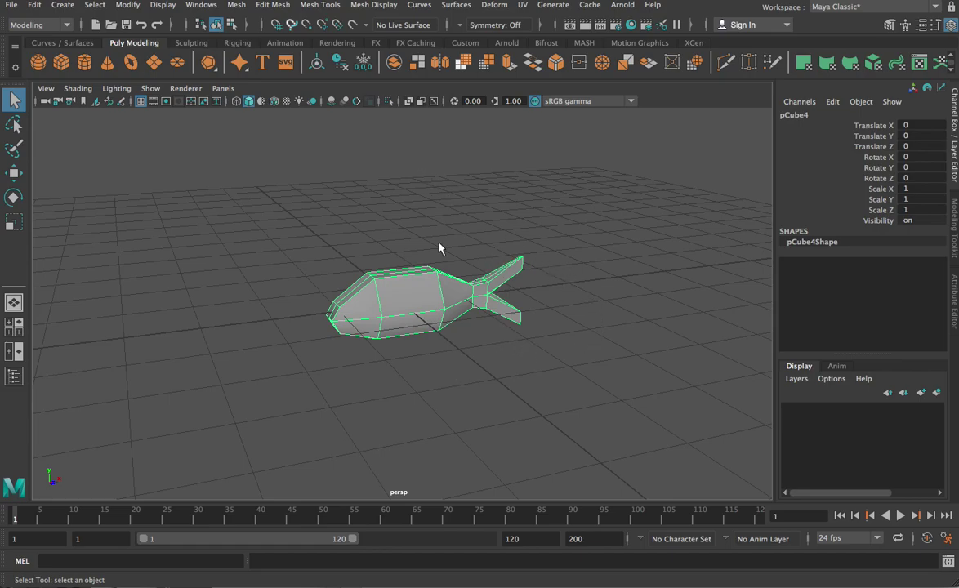
click(236, 5)
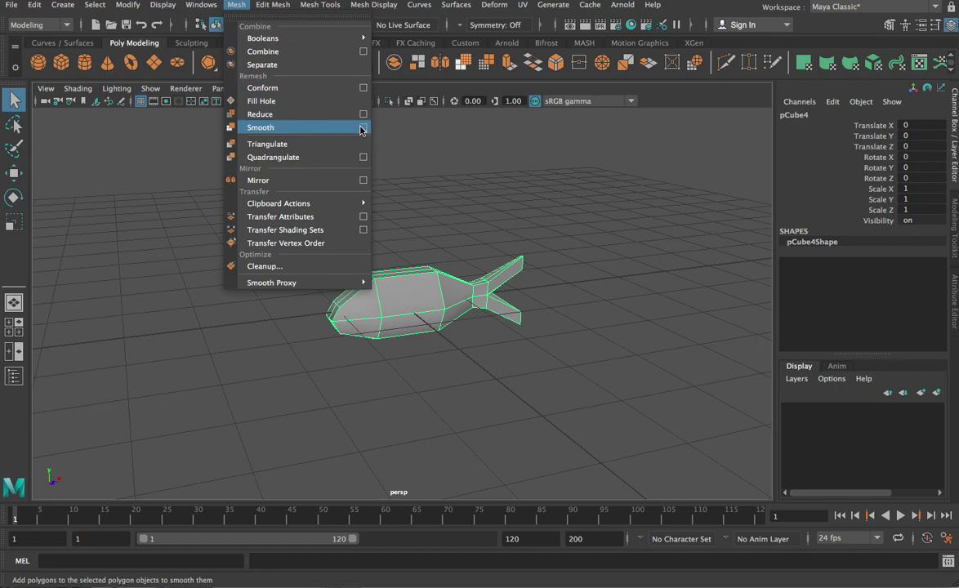
Smooth the fish with 2 division levels of OpenSubdiv Catmull-Clark, creating polySmoothFace1.
click(363, 128)
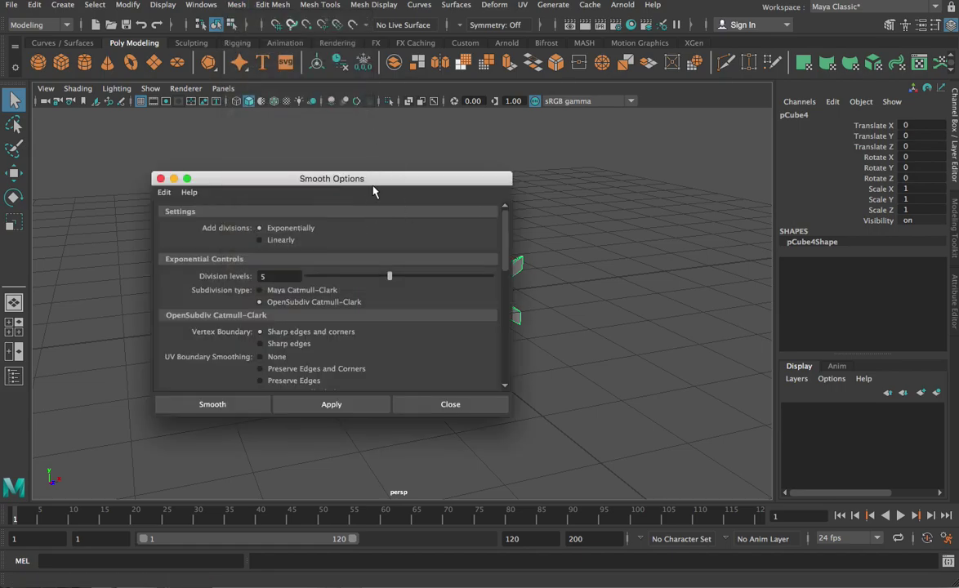
drag(373, 188, 649, 117)
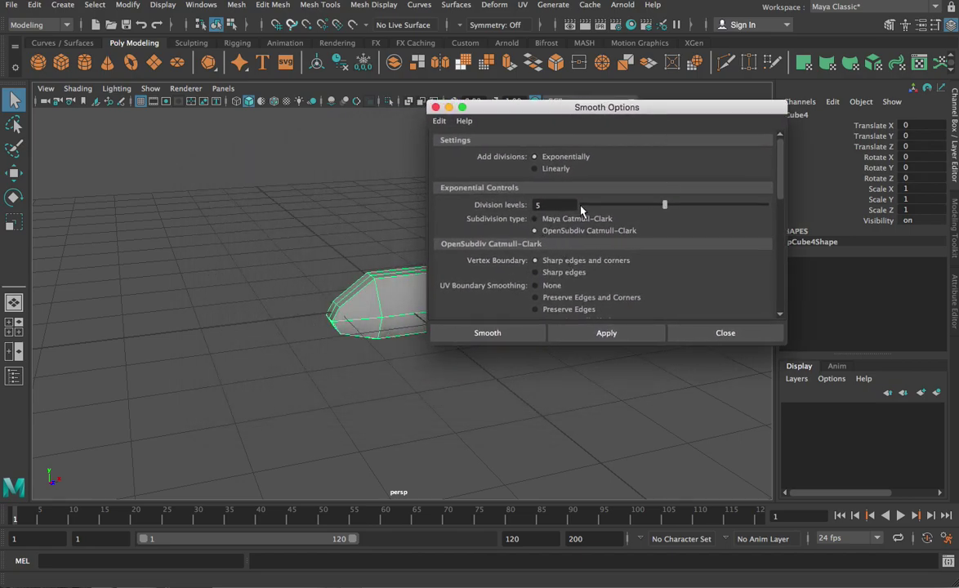
drag(665, 204, 626, 205)
click(545, 220)
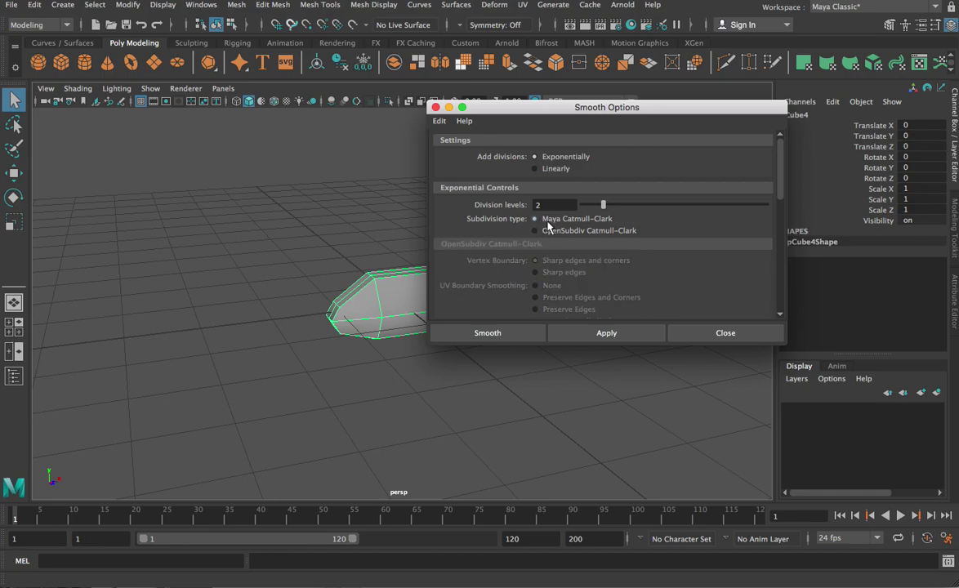
click(619, 231)
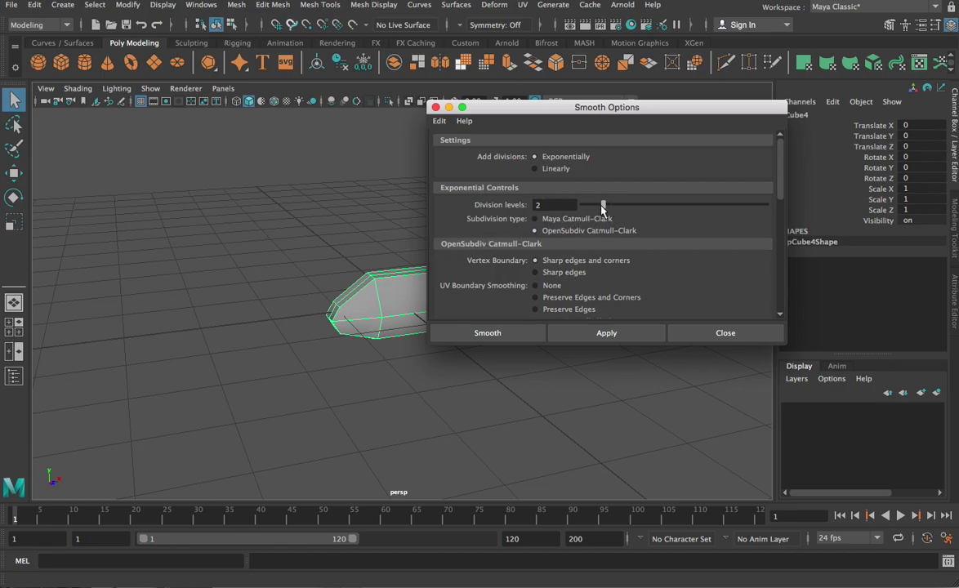
click(619, 334)
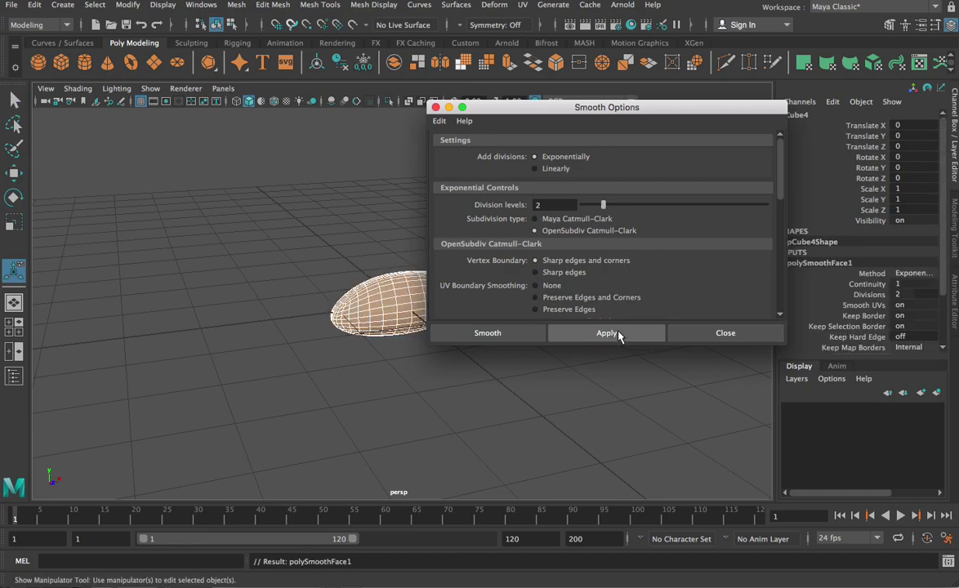
click(435, 107)
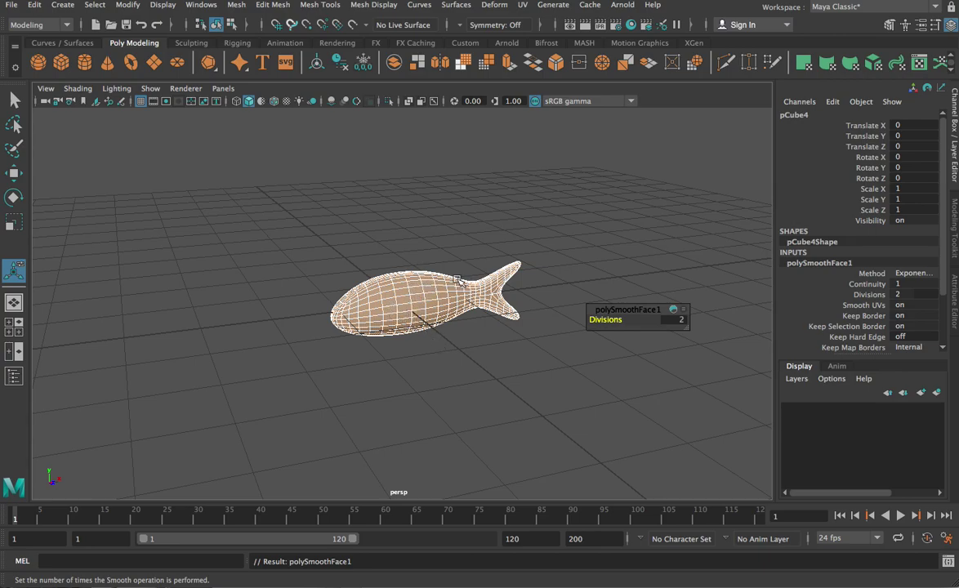
Switch the smoothed fish to vertex mode, try bending the tail upward, then undo it.
click(418, 301)
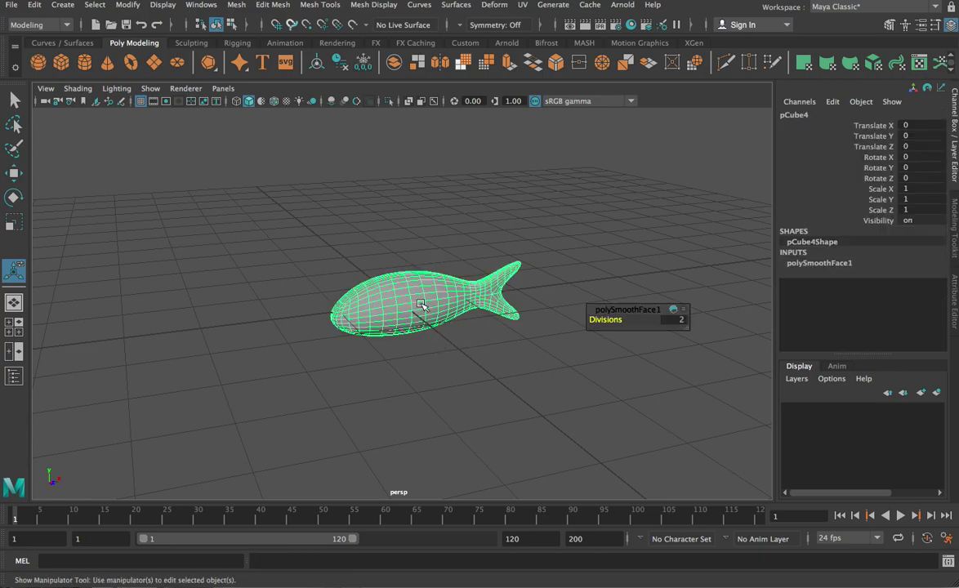
right_drag(419, 296, 368, 302)
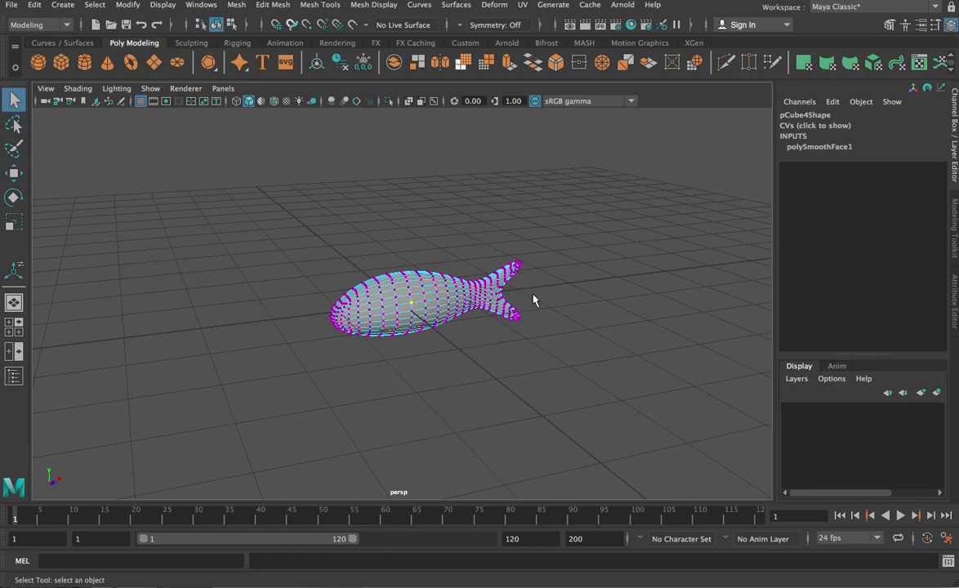
drag(473, 223, 544, 367)
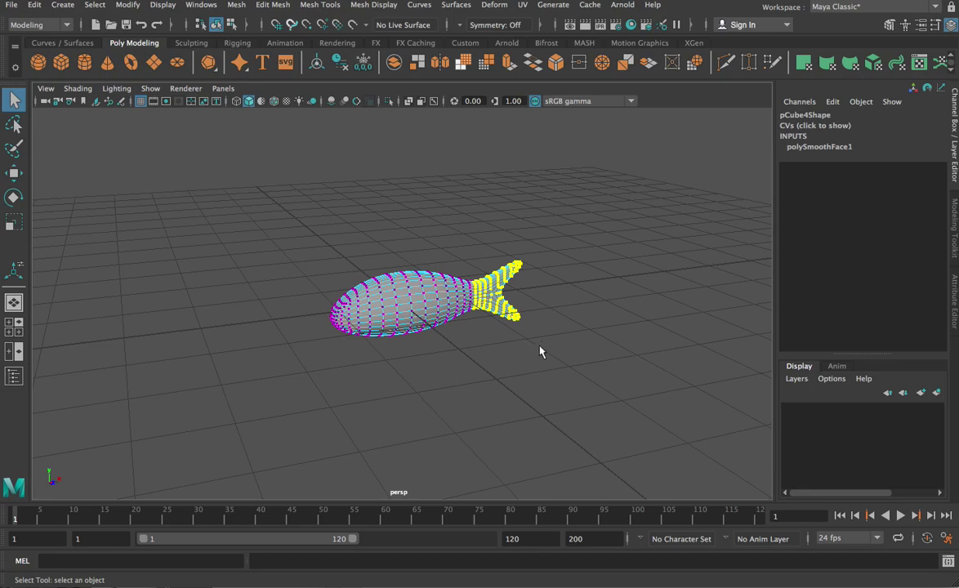
key(w)
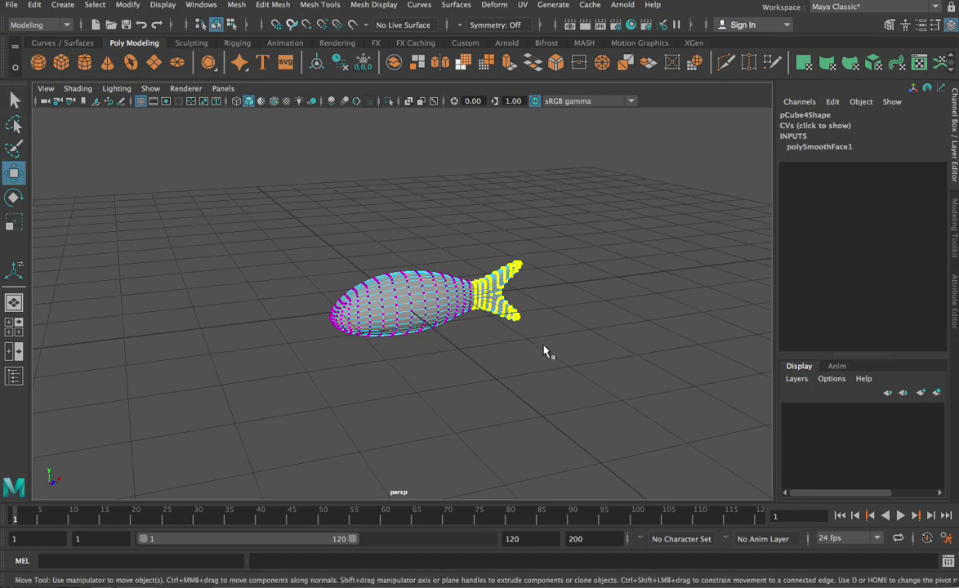
drag(531, 317, 514, 306)
alt+drag(557, 374, 541, 416)
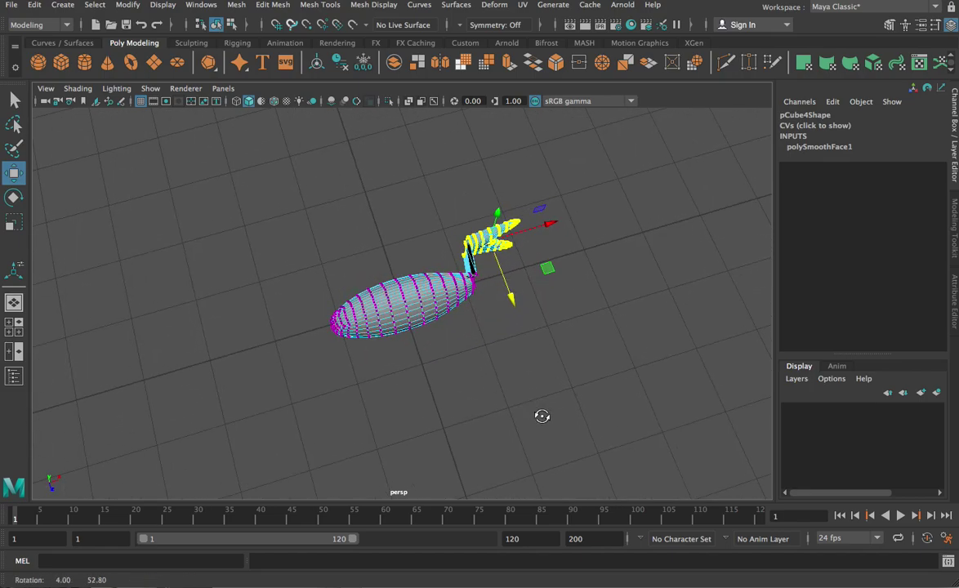
key(ctrl+z)
click(553, 336)
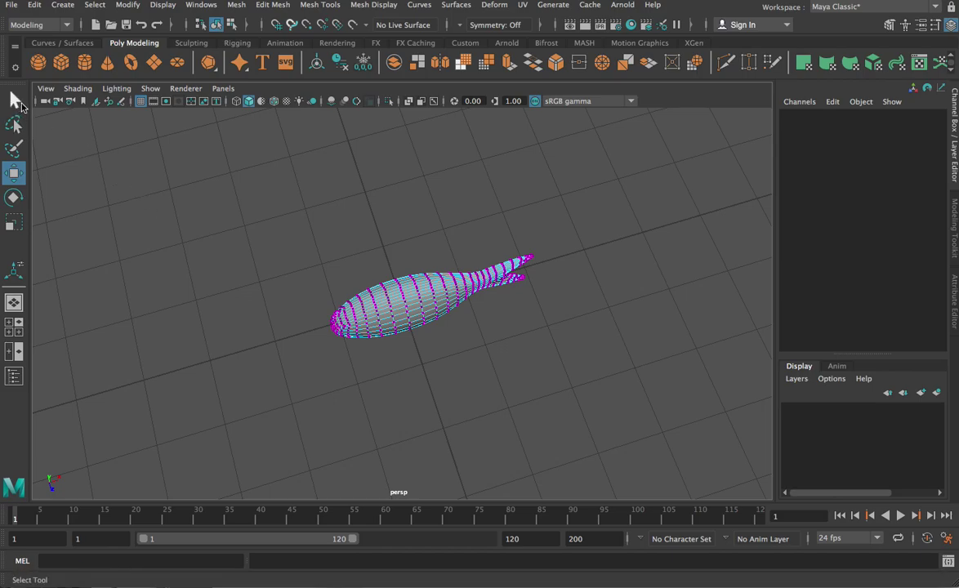
Try moving a single body vertex and undo it, keeping the fish's shape.
click(410, 320)
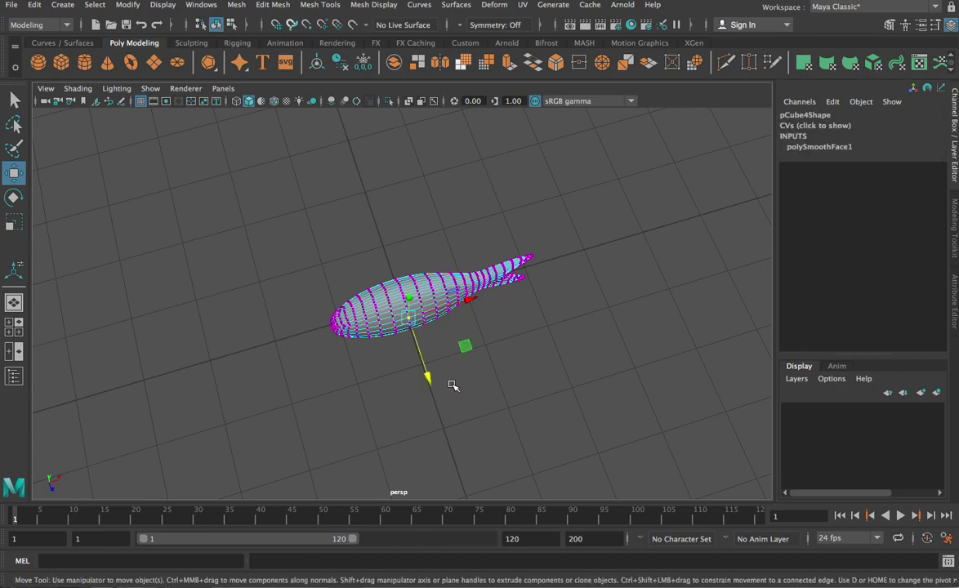
alt+drag(452, 384, 454, 360)
key(ctrl+z)
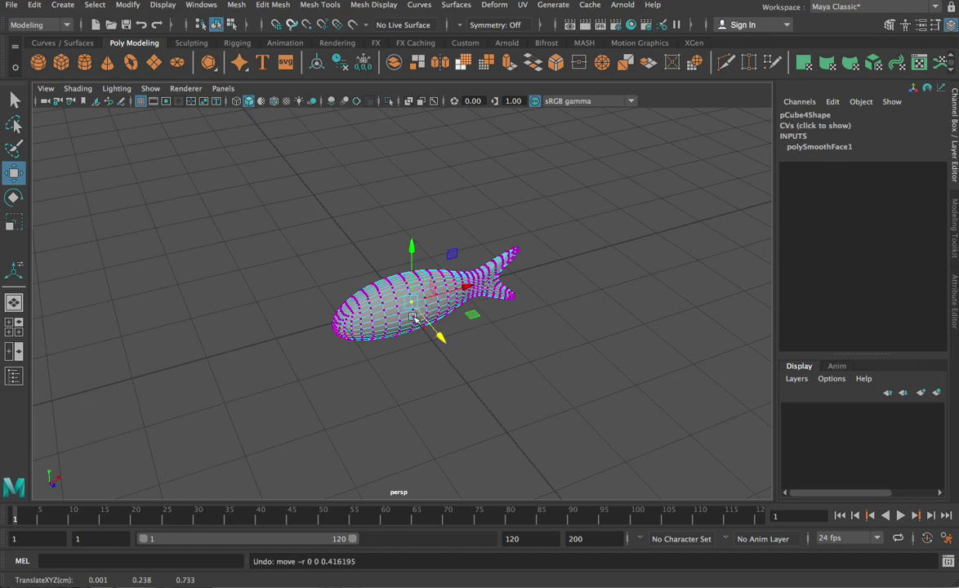
Turn on Soft Select in the selection tool's settings.
click(15, 99)
double_click(14, 100)
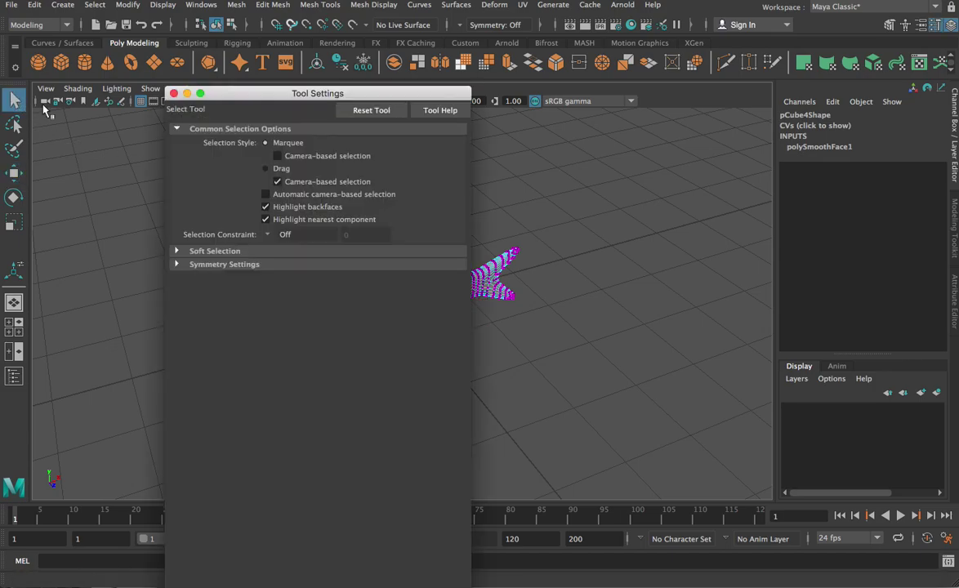
click(178, 128)
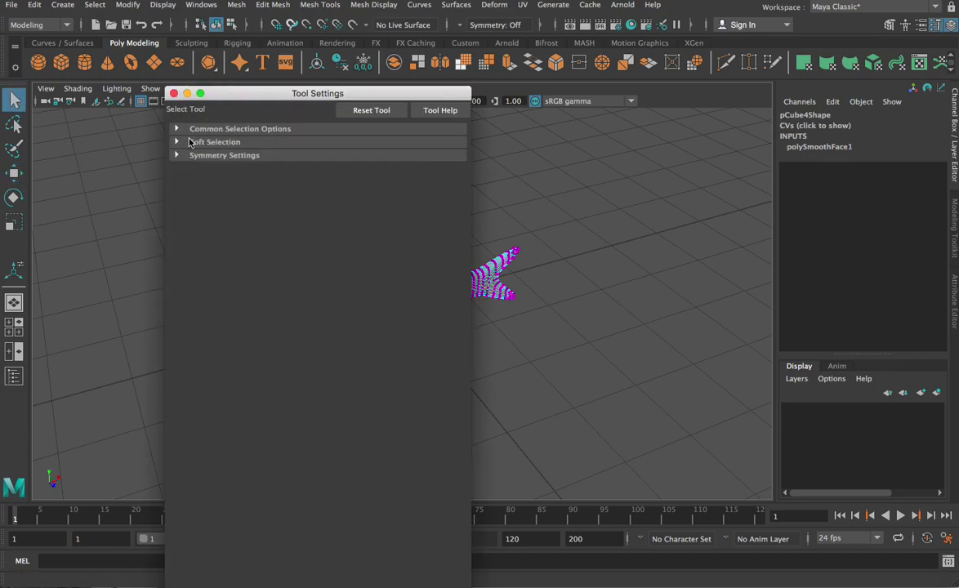
click(190, 142)
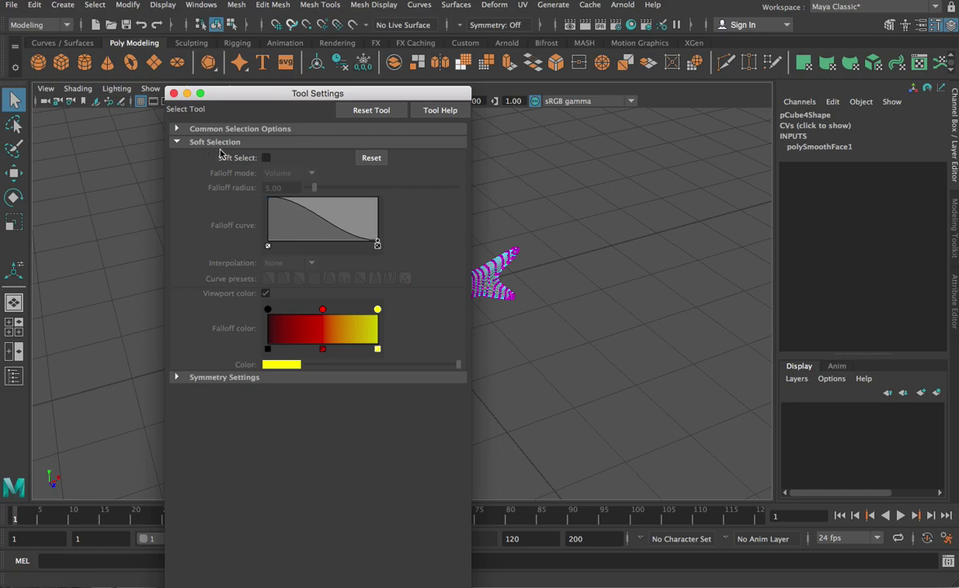
click(266, 159)
drag(268, 93, 625, 119)
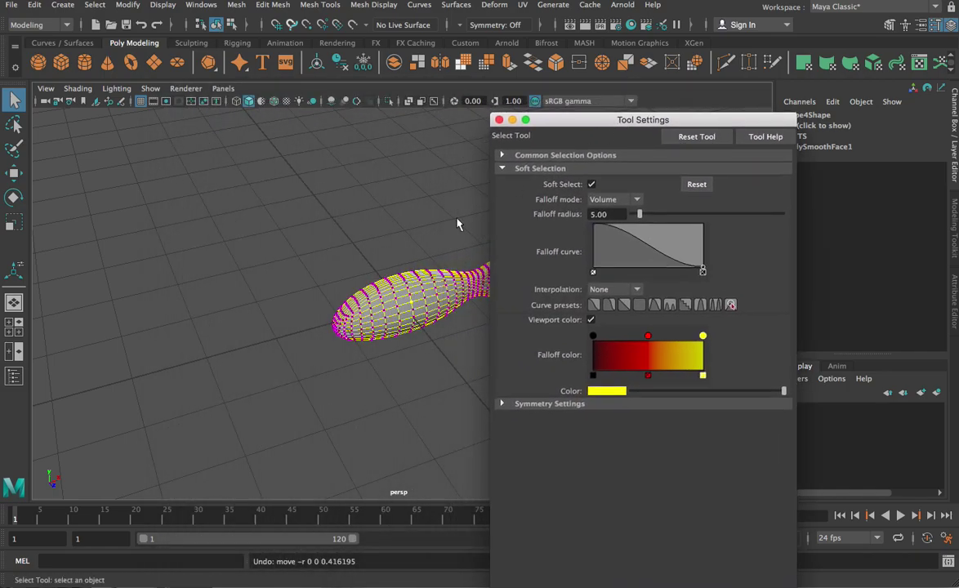
click(365, 287)
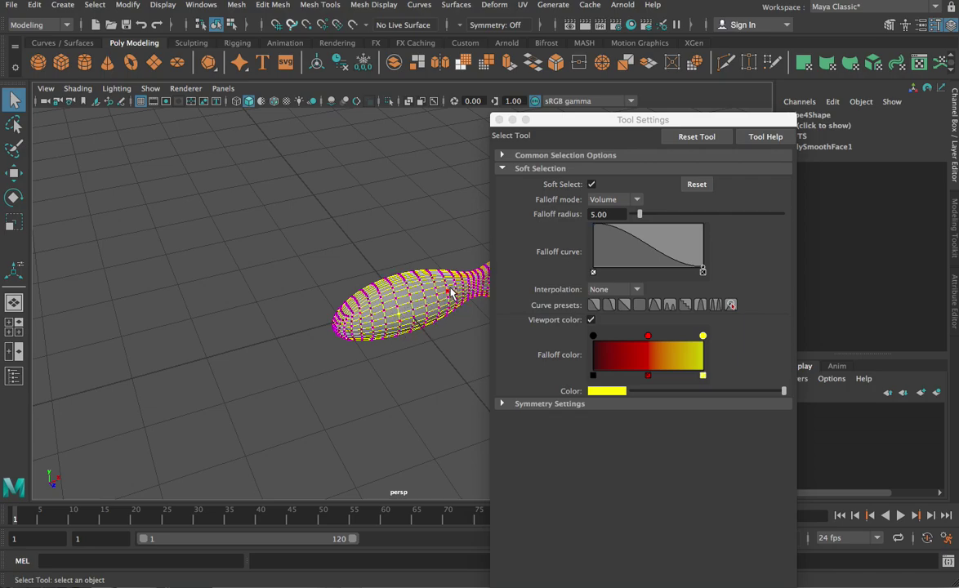
Set the soft selection falloff radius to 1.00 and soft-select a belly vertex.
click(592, 214)
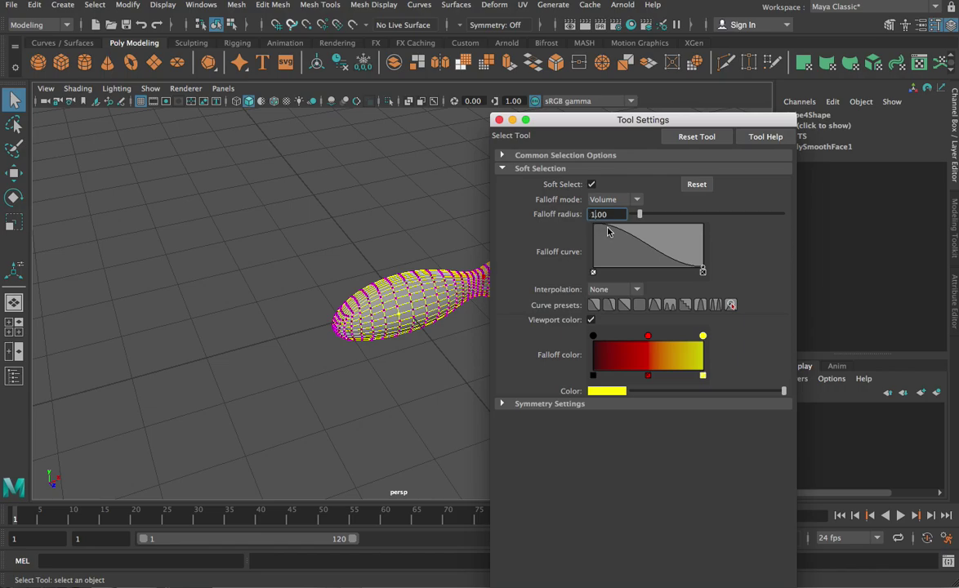
drag(652, 210, 638, 216)
text(1)
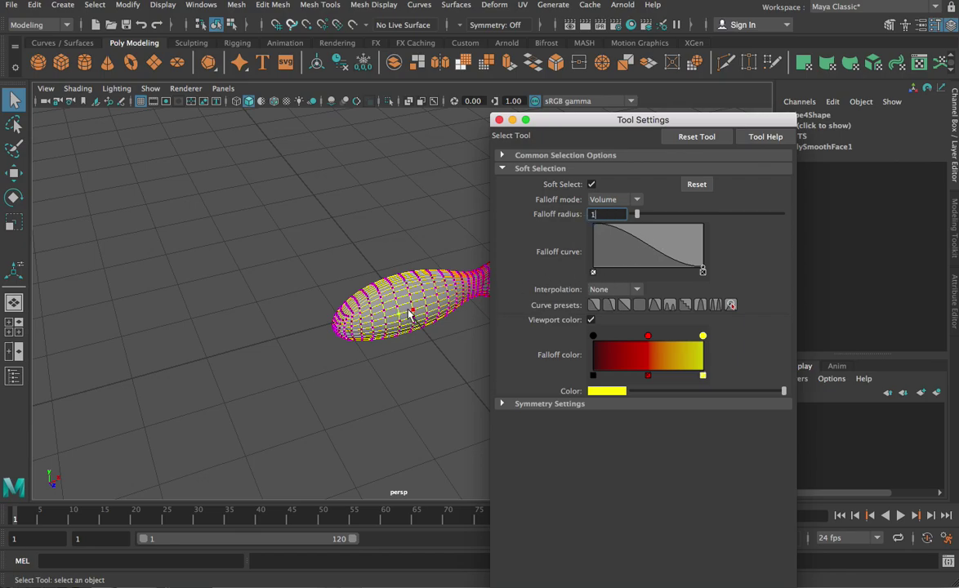
click(373, 292)
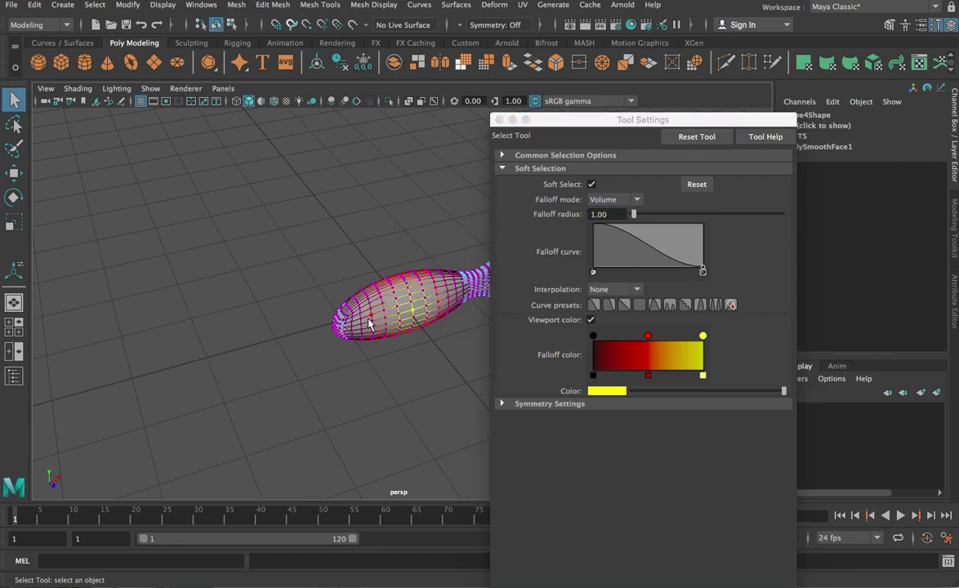
click(414, 311)
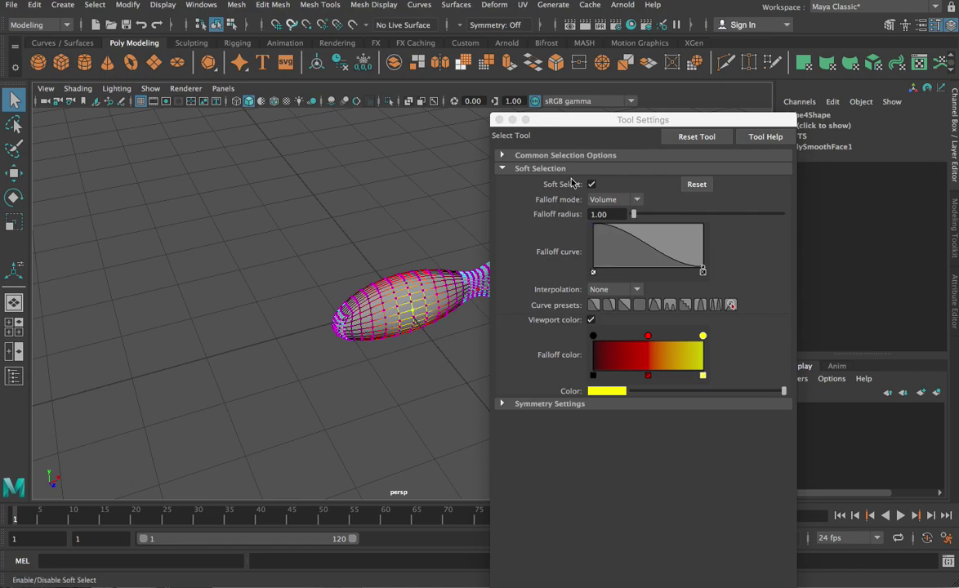
drag(507, 121, 583, 130)
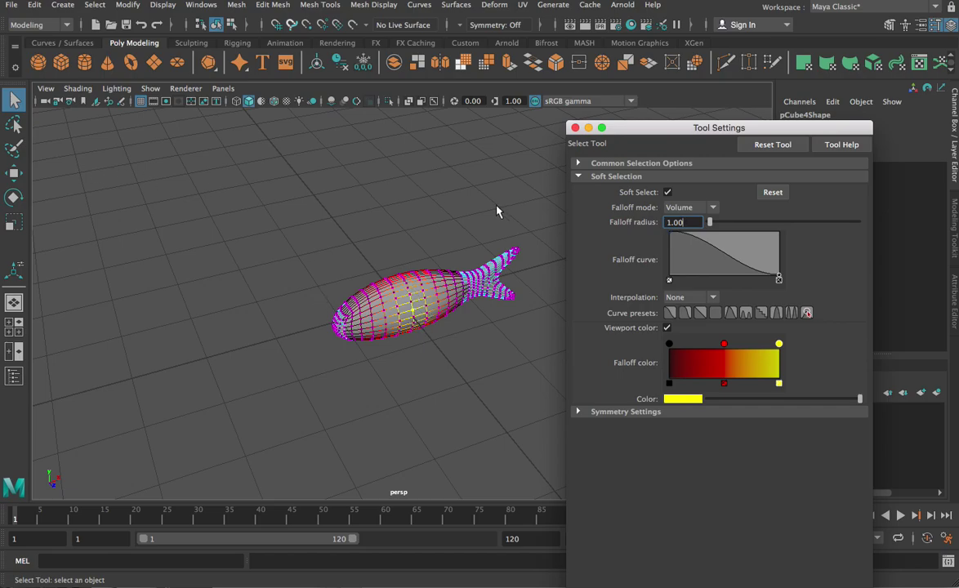
click(575, 127)
Pull the belly vertices outward with the Move tool, then undo the deformation.
key(w)
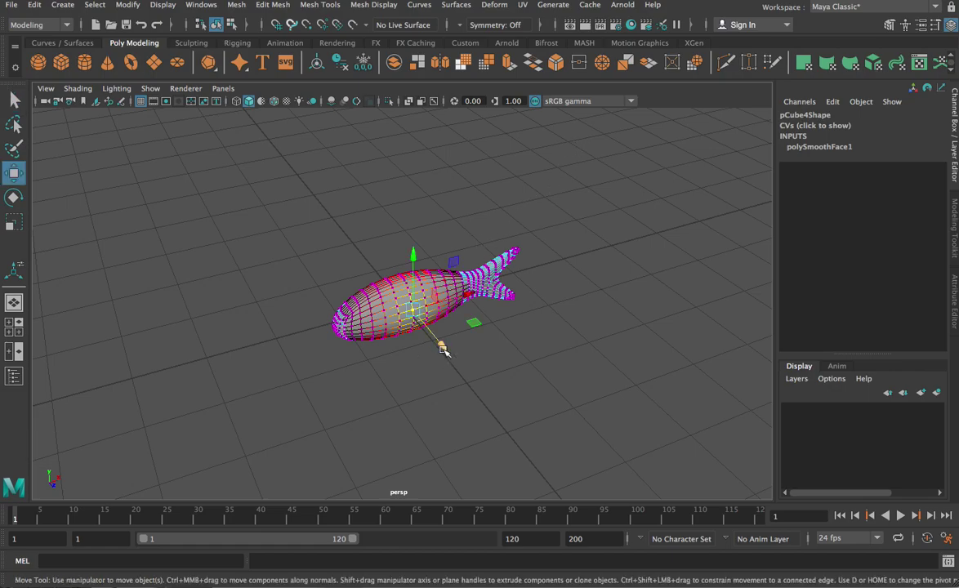
drag(439, 339, 469, 362)
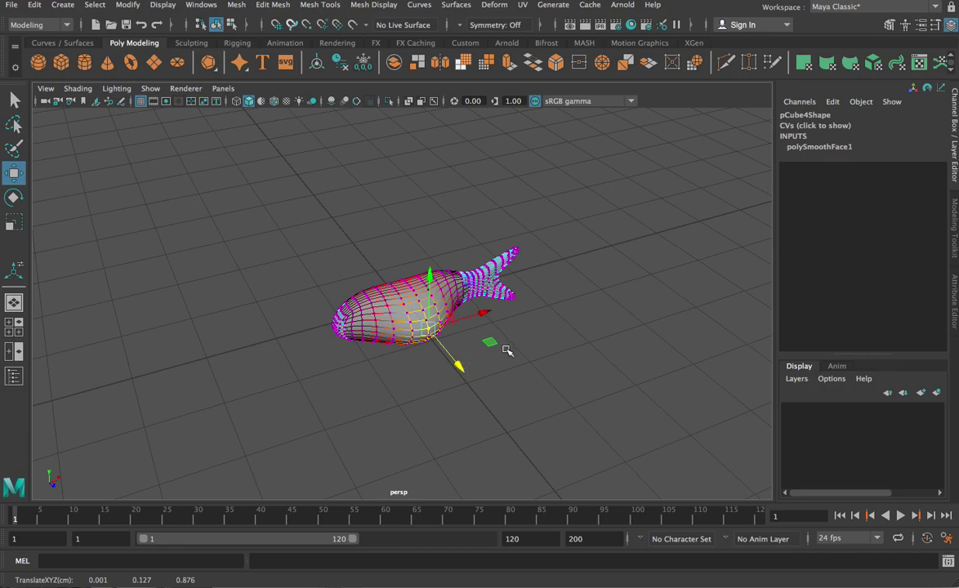
key(ctrl+z)
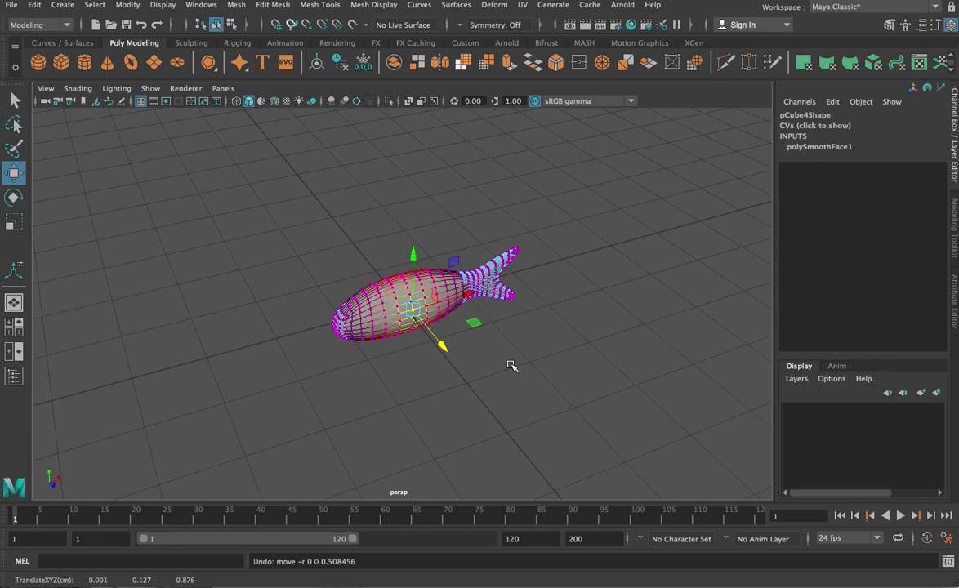
alt+drag(510, 369, 561, 342)
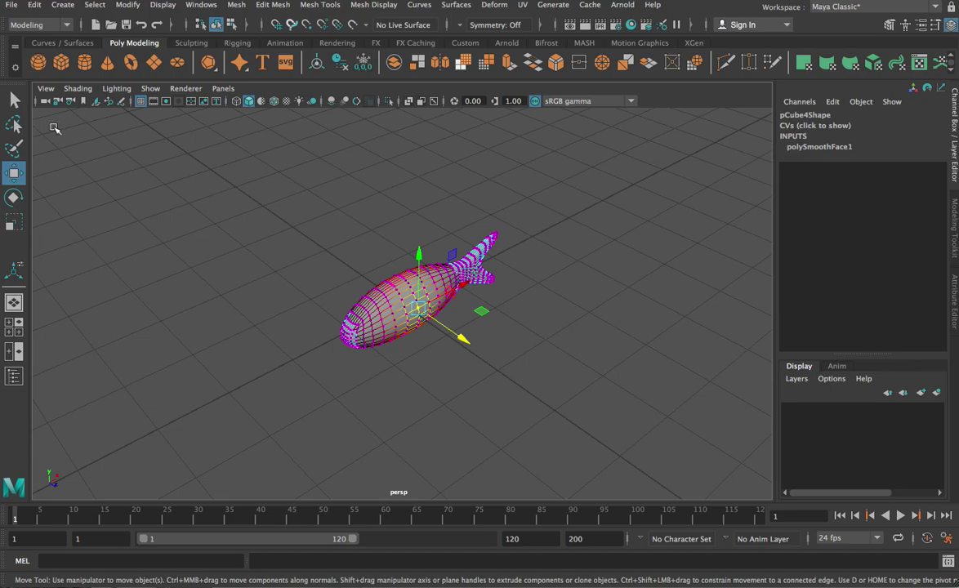
Uncheck Soft Select in the selection tool's settings.
double_click(14, 99)
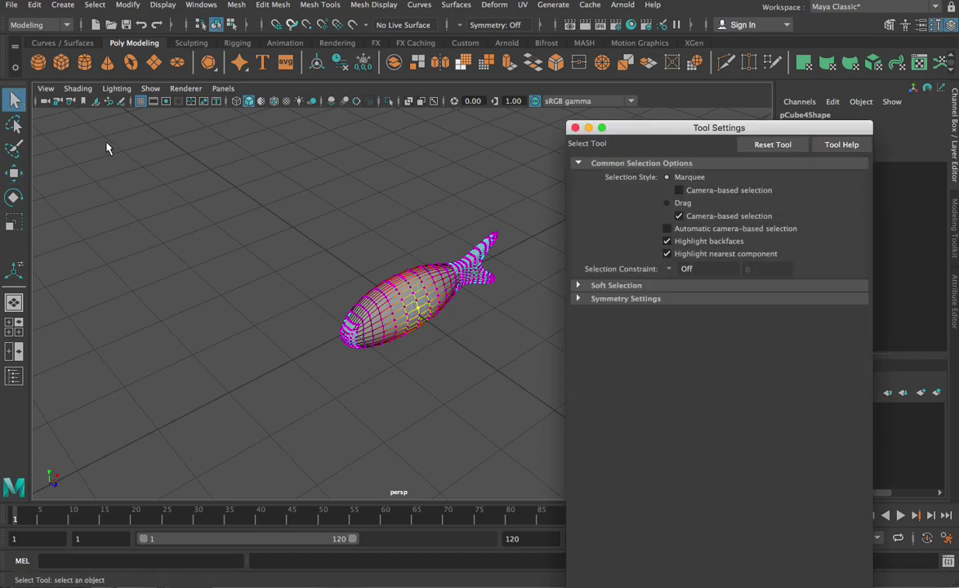
click(592, 164)
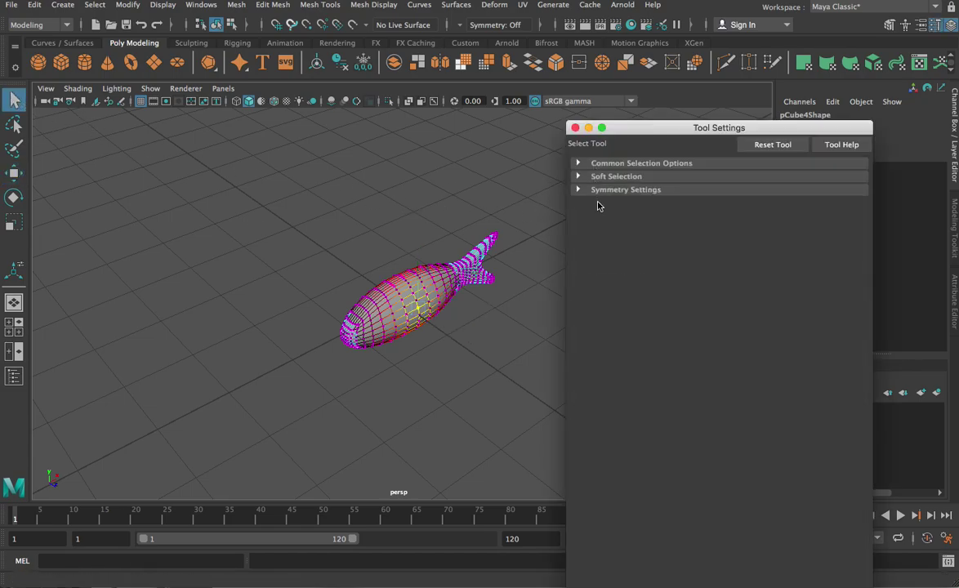
click(608, 176)
click(668, 192)
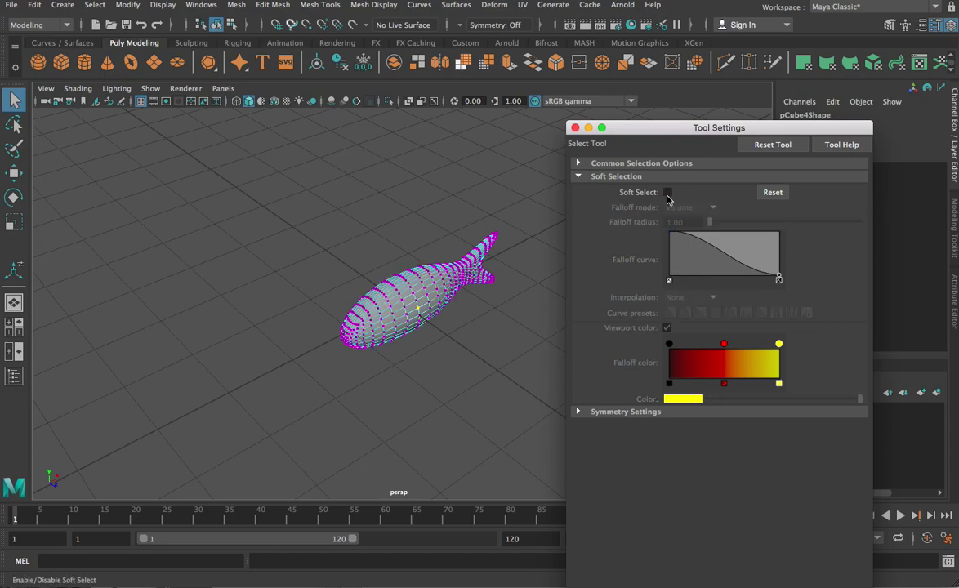
click(575, 128)
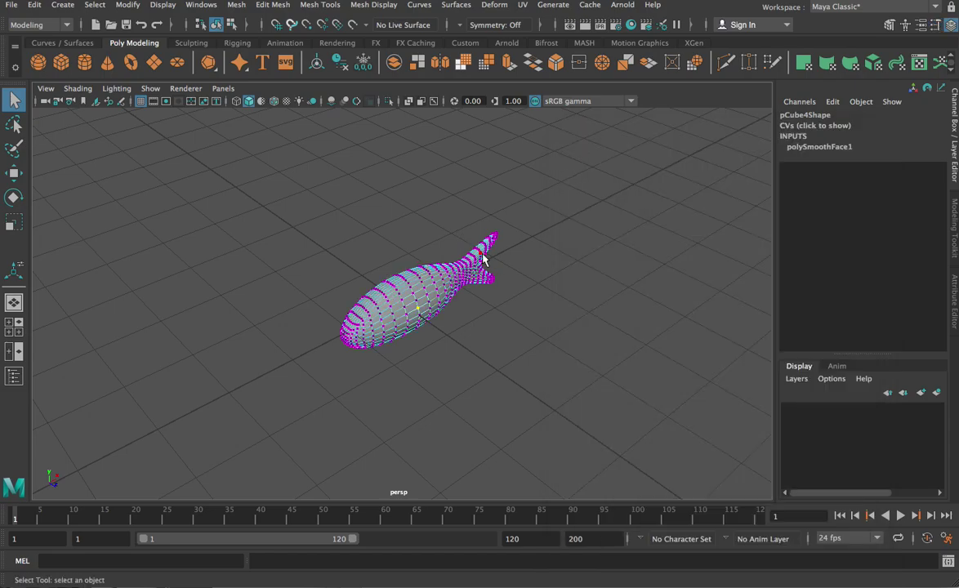
Deselect the vertices and return the fish pCube4 to object mode.
alt+drag(505, 276, 456, 227)
click(456, 227)
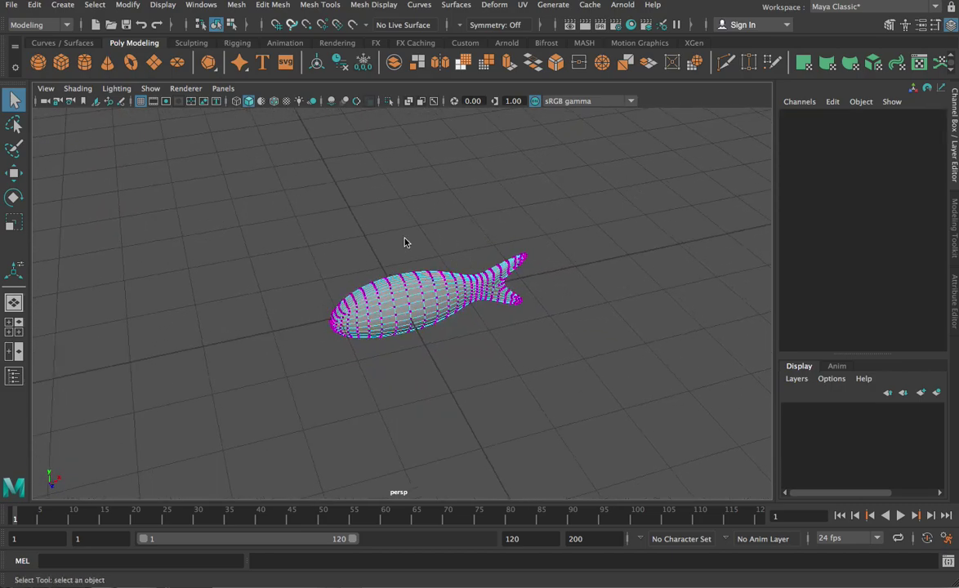
right_drag(405, 240, 437, 199)
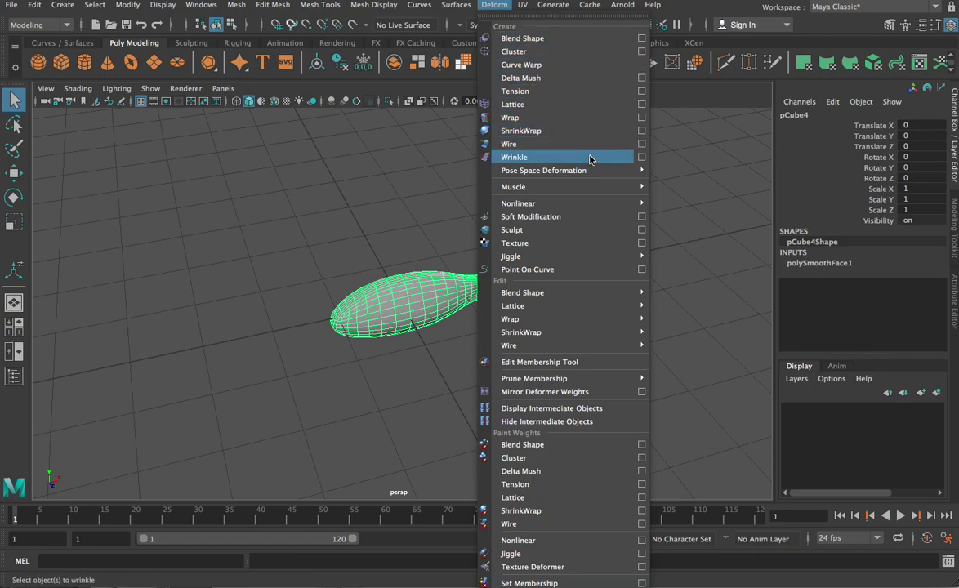
Add an ffd1 lattice around the fish with 5 S divisions and 2 T divisions.
click(541, 107)
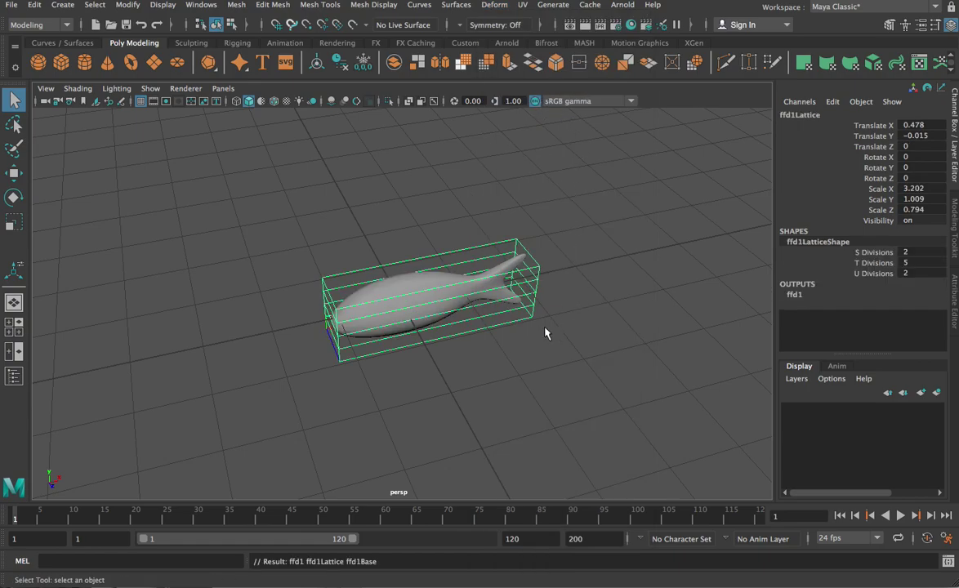
alt+drag(546, 332, 457, 318)
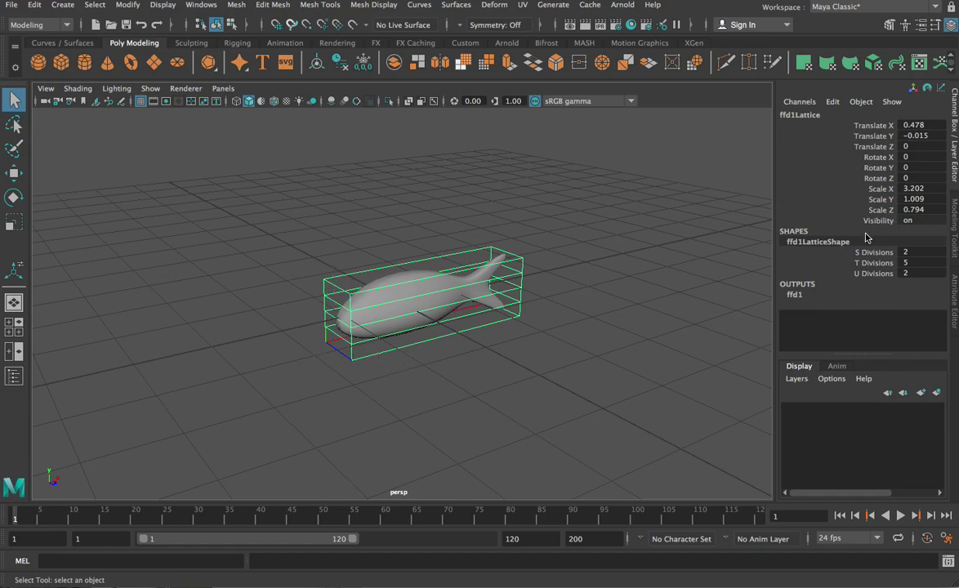
click(910, 262)
key(Return)
click(917, 252)
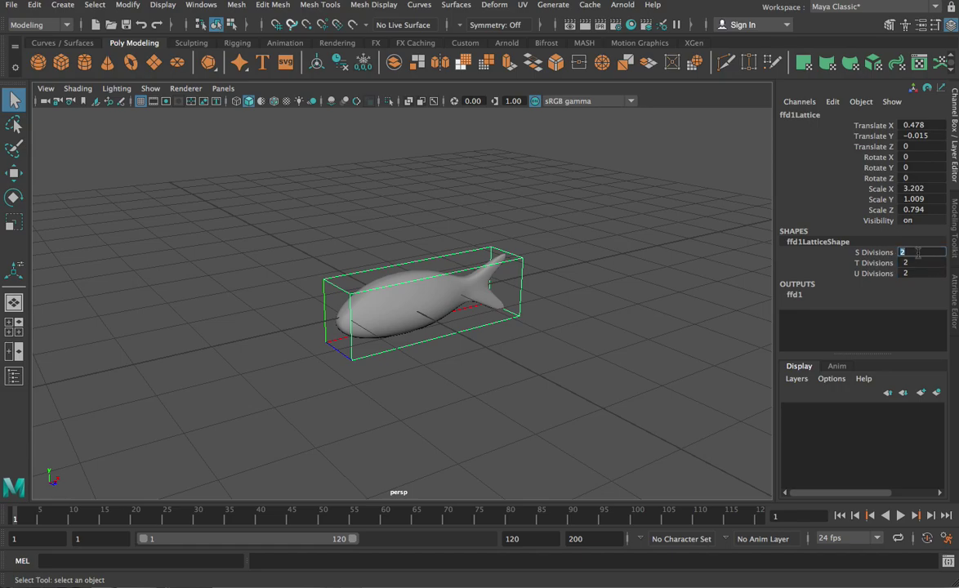
key(Return)
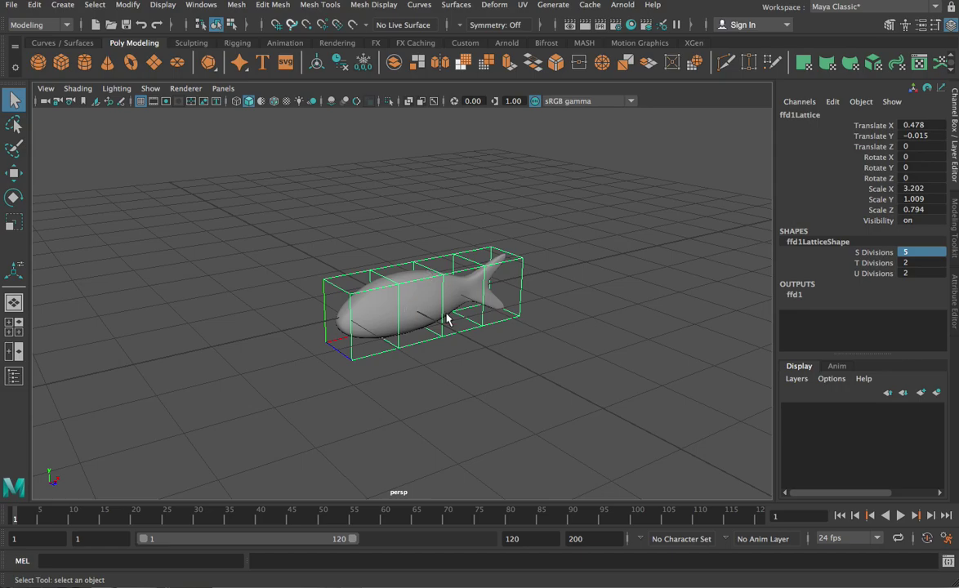
alt+drag(387, 258, 396, 243)
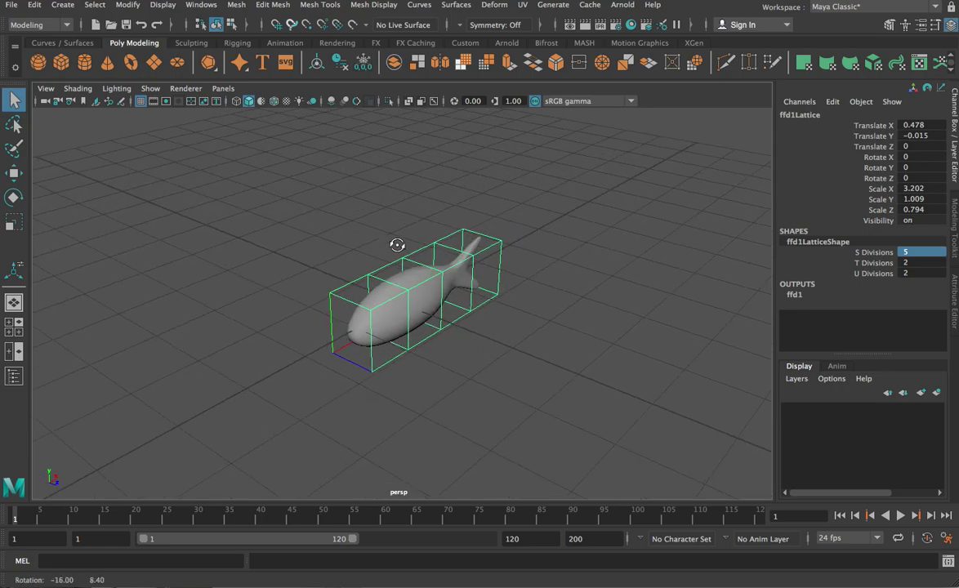
click(13, 4)
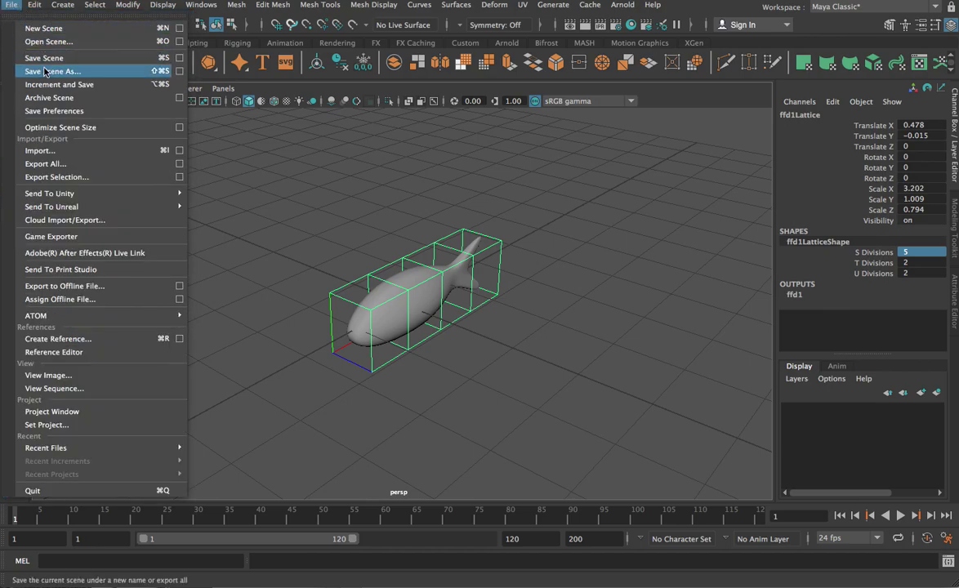
Save the scene as fish_lattice.mb, accepting the student version warning.
click(83, 73)
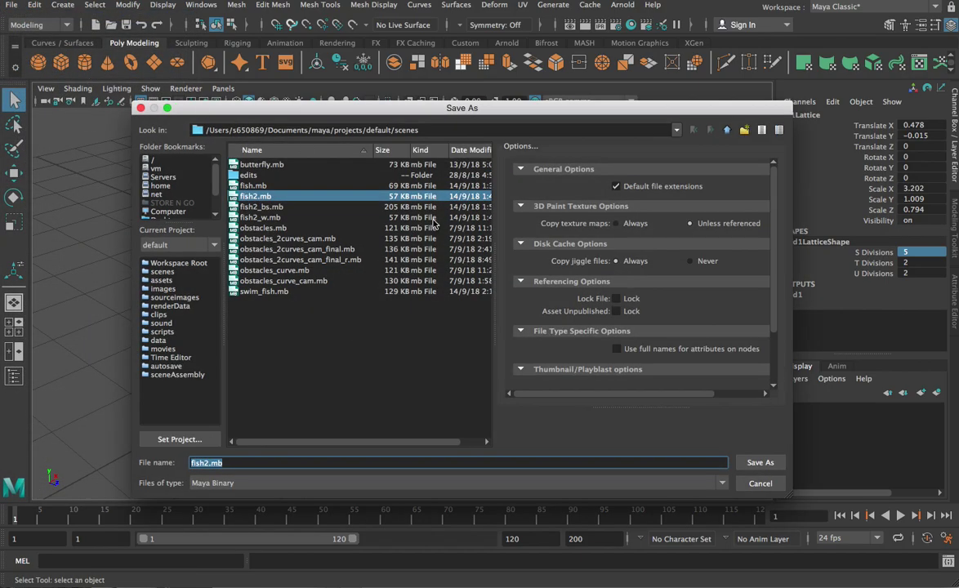
click(235, 464)
key(Left)
key(Left)
key(Left)
key(BackSpace)
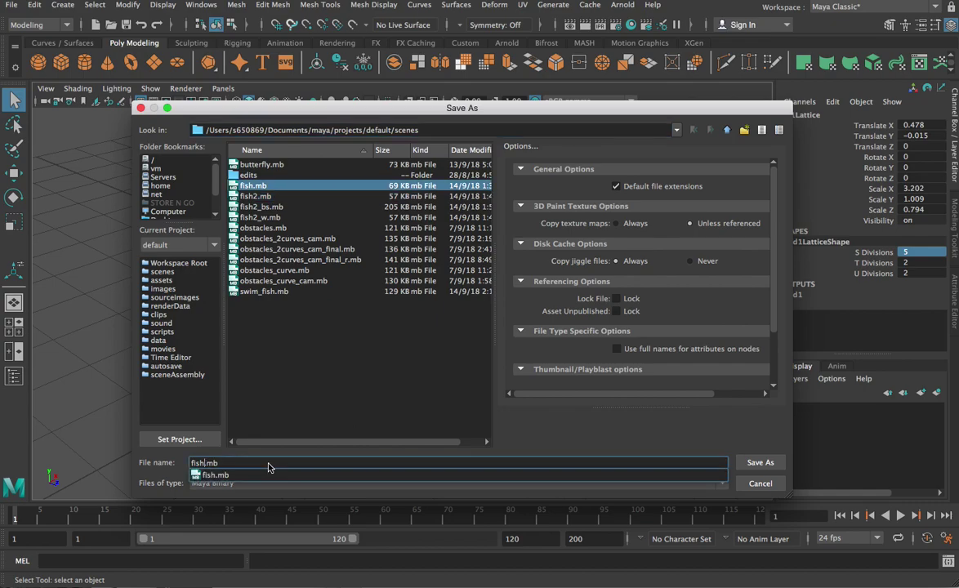
text(_lattice)
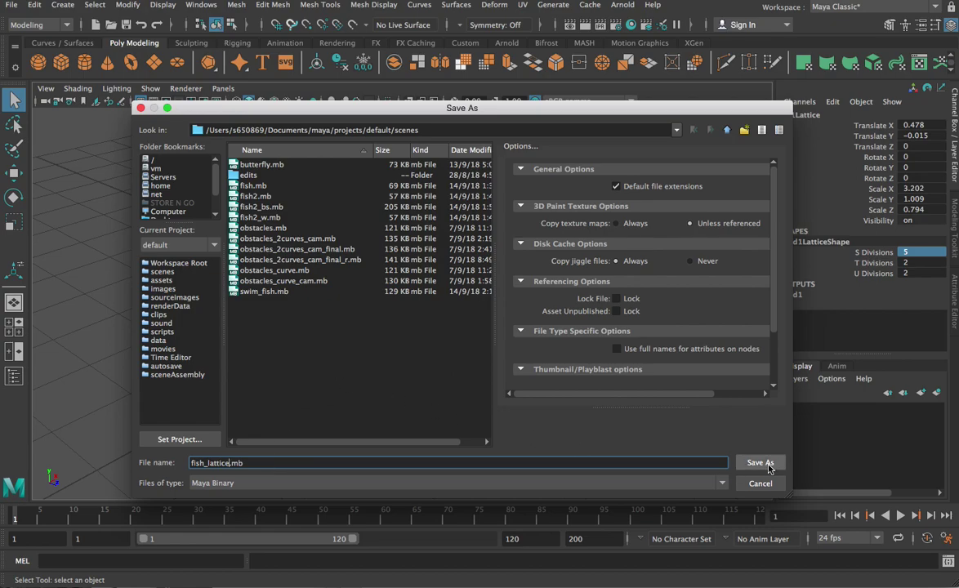
click(760, 462)
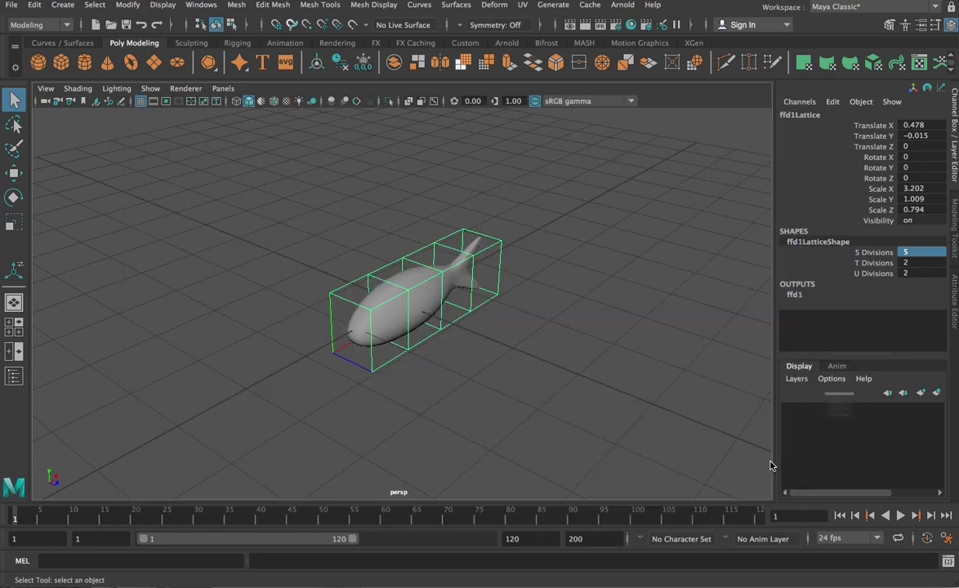
click(814, 452)
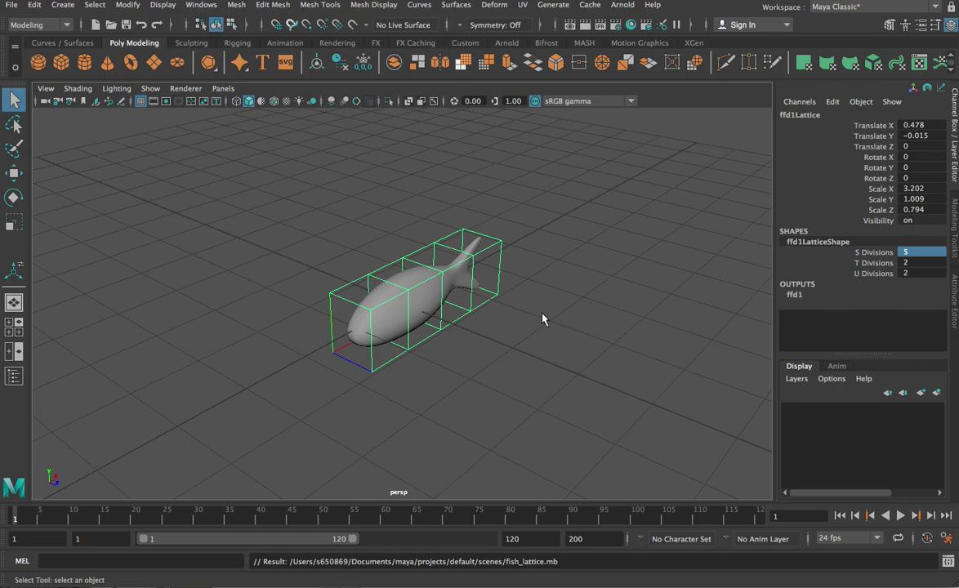
Switch the lattice to point editing and select two lattice points near the tail.
alt+drag(572, 290, 552, 283)
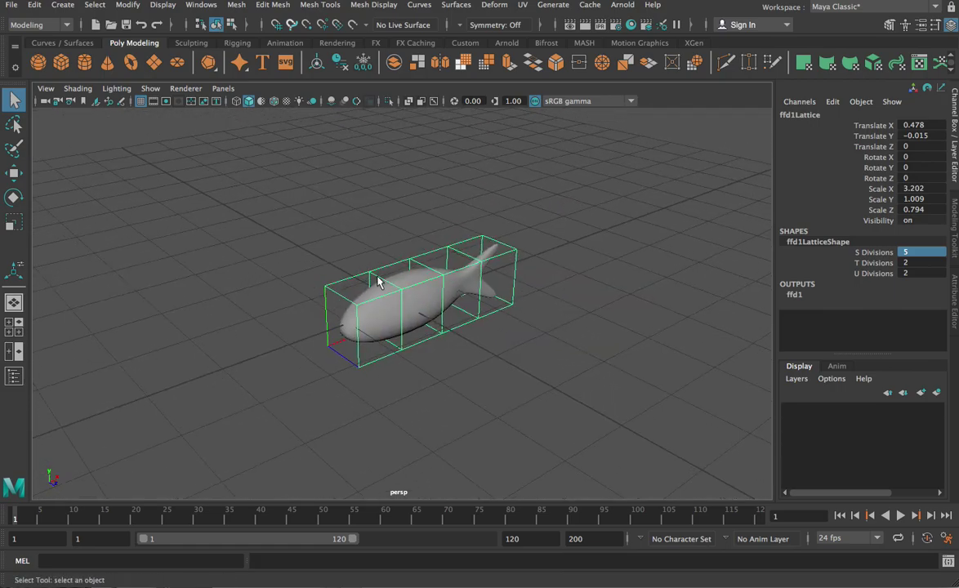
alt+drag(470, 304, 514, 325)
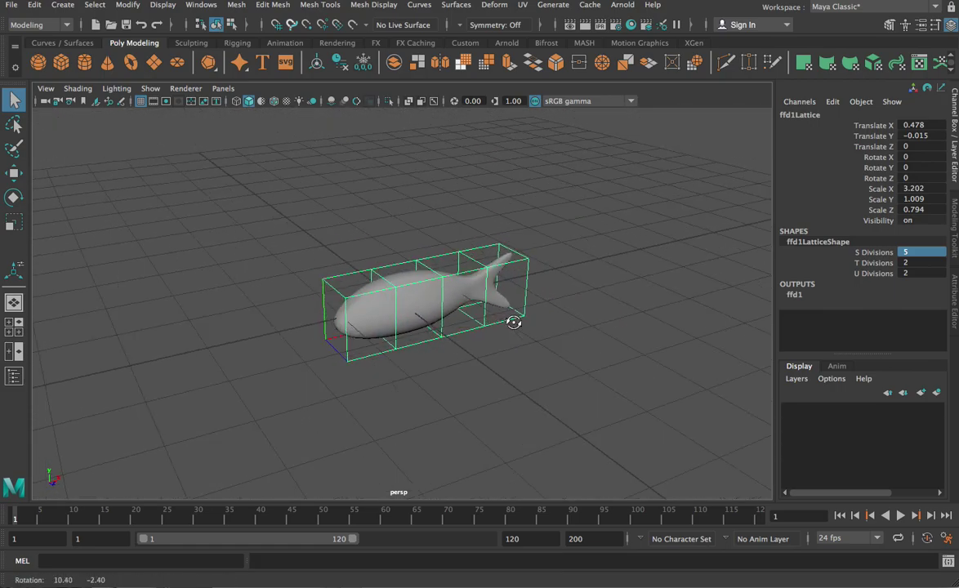
right_click(459, 276)
right_drag(459, 276, 467, 243)
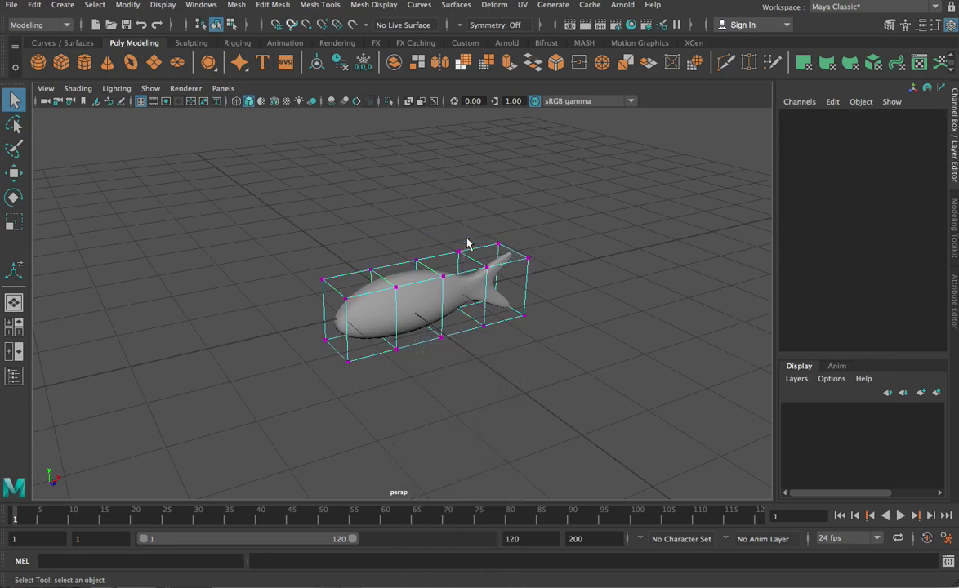
key(F8)
key(F8)
drag(450, 283, 433, 272)
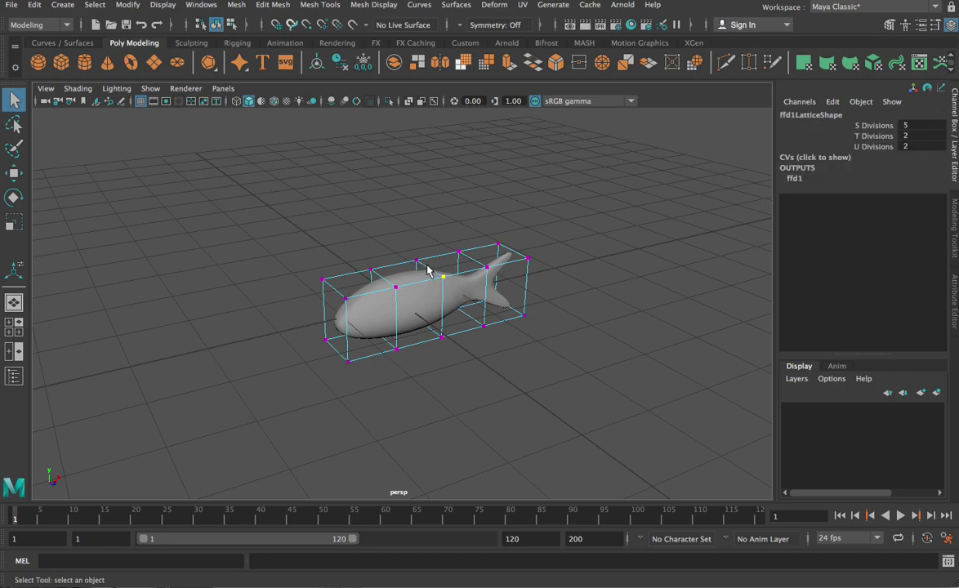
shift+click(415, 260)
Raise those lattice points into a peak on the back, then undo the move.
key(w)
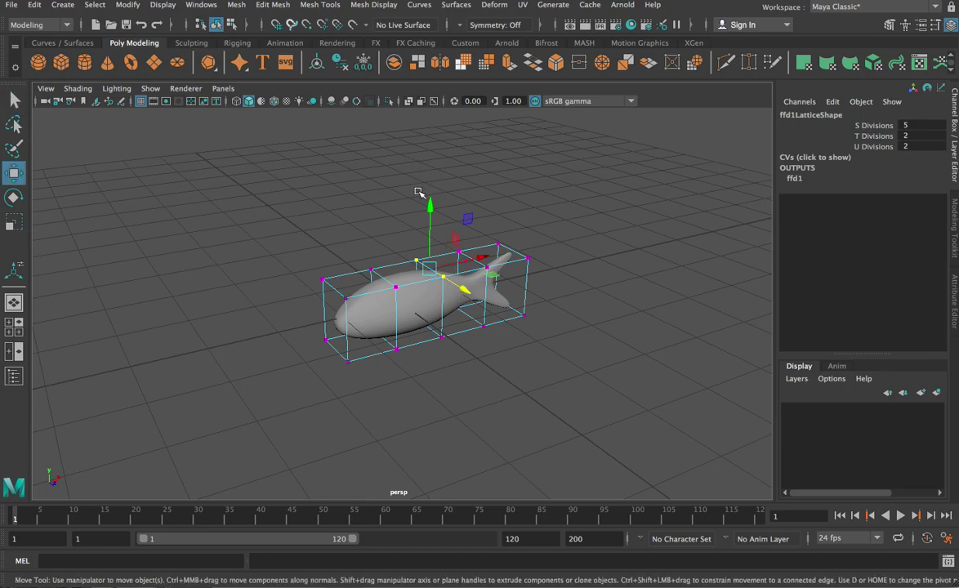
drag(430, 206, 426, 137)
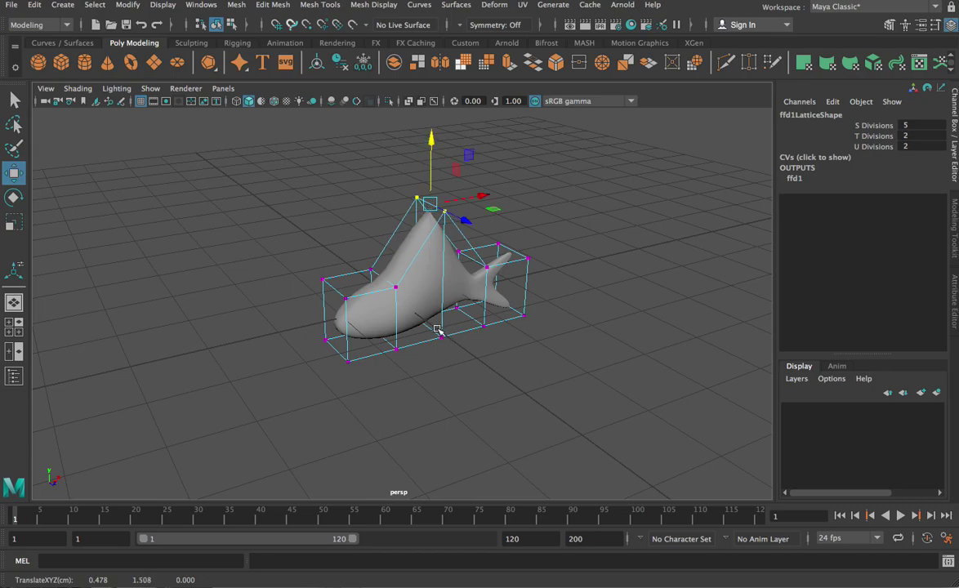
alt+drag(434, 330, 542, 400)
key(ctrl+z)
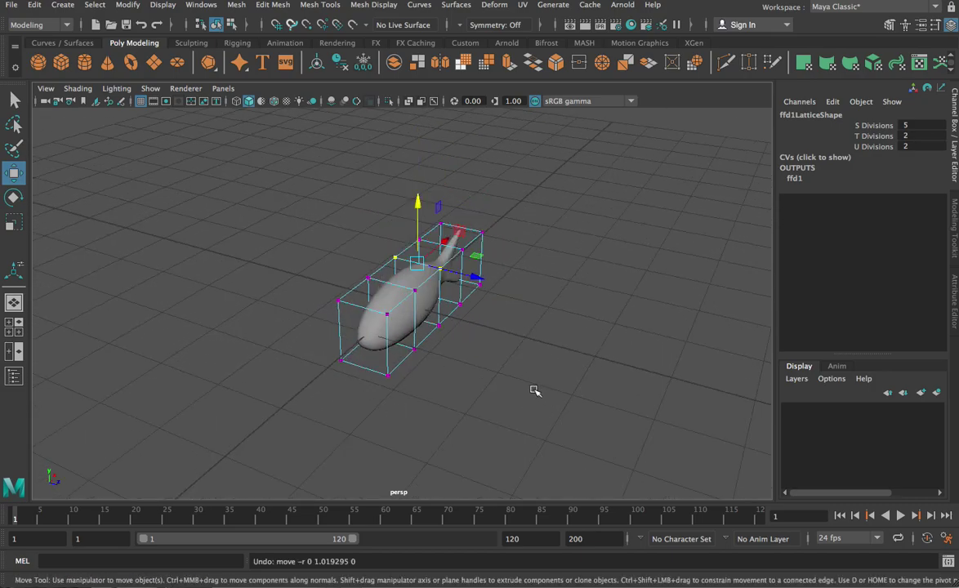
alt+drag(561, 359, 437, 365)
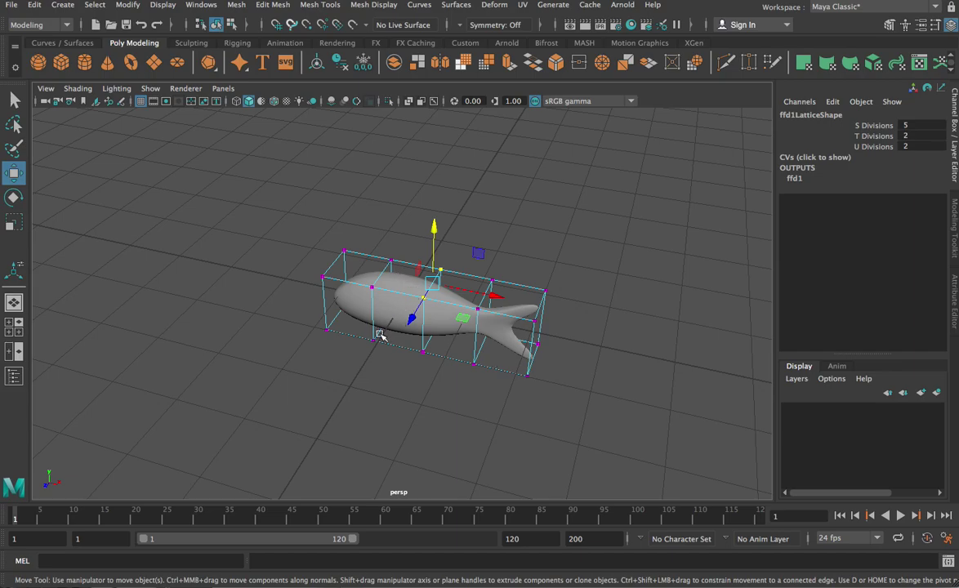
alt+drag(426, 387, 539, 370)
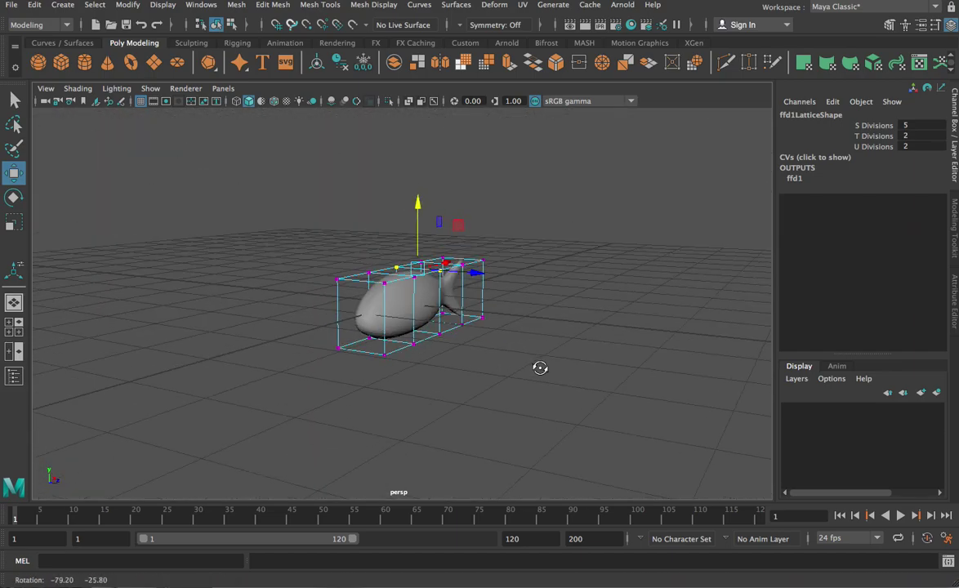
Maximize the top view and toggle the fish between wireframe and shaded display.
key(space)
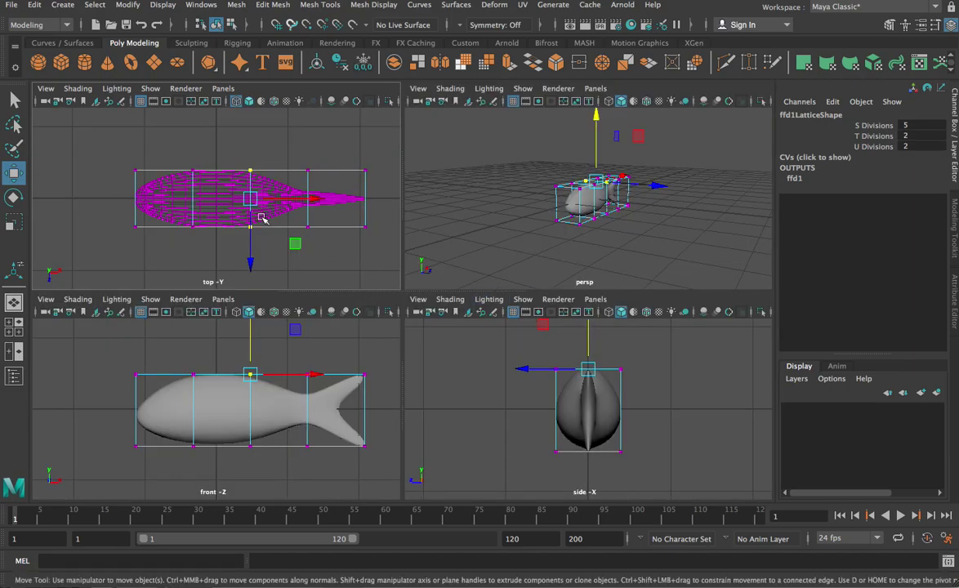
key(space)
key(4)
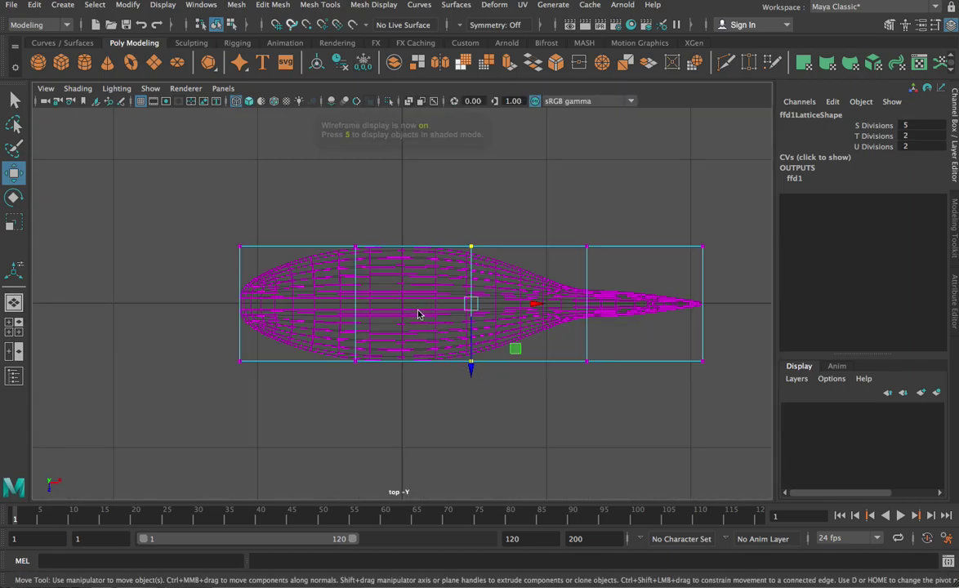
key(1)
key(2)
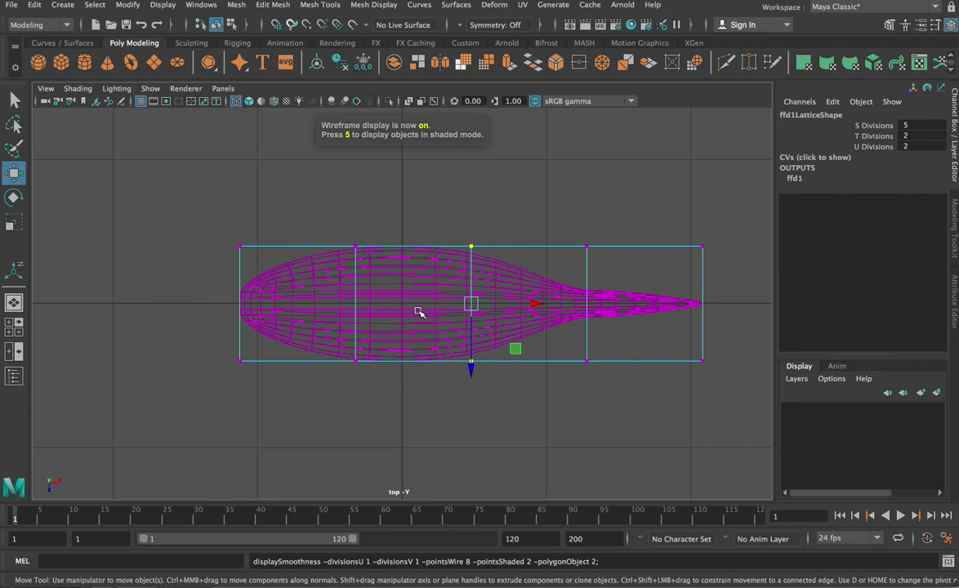
key(5)
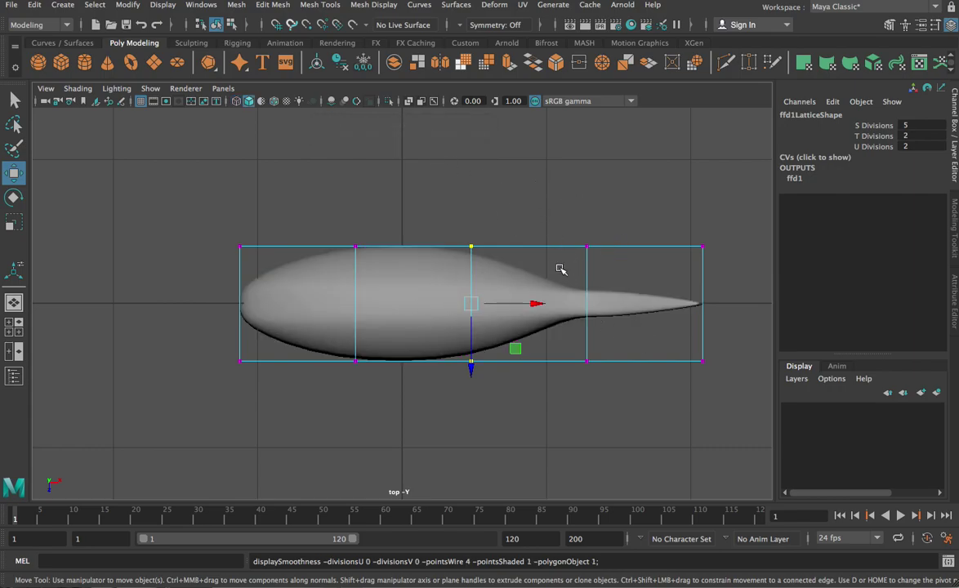
click(489, 185)
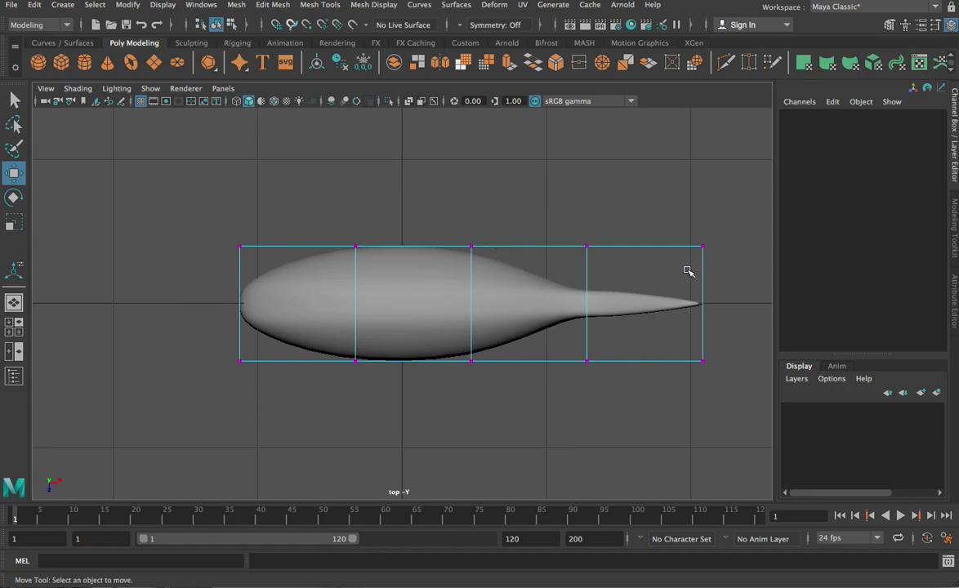
Lift the lattice's tail-end, middle and left columns to arch the body and raise the head.
drag(662, 214, 741, 428)
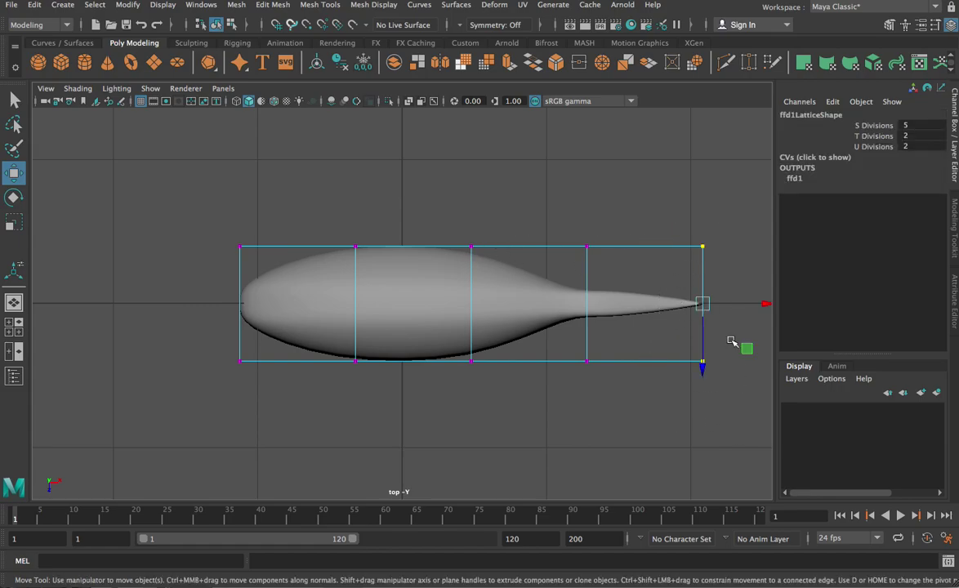
drag(707, 377, 704, 253)
drag(551, 219, 602, 325)
drag(587, 363, 587, 288)
drag(457, 227, 496, 422)
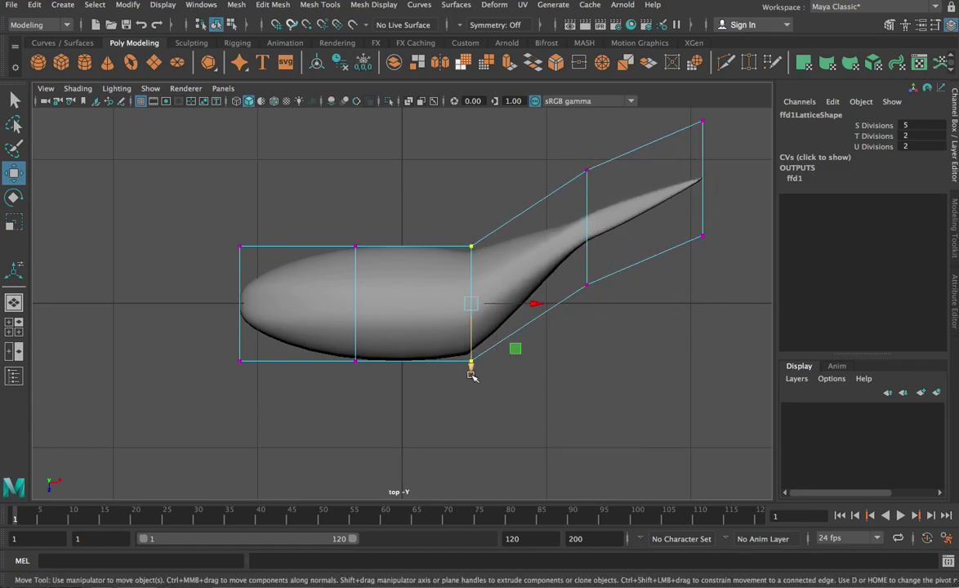
drag(473, 368, 473, 337)
drag(196, 201, 245, 347)
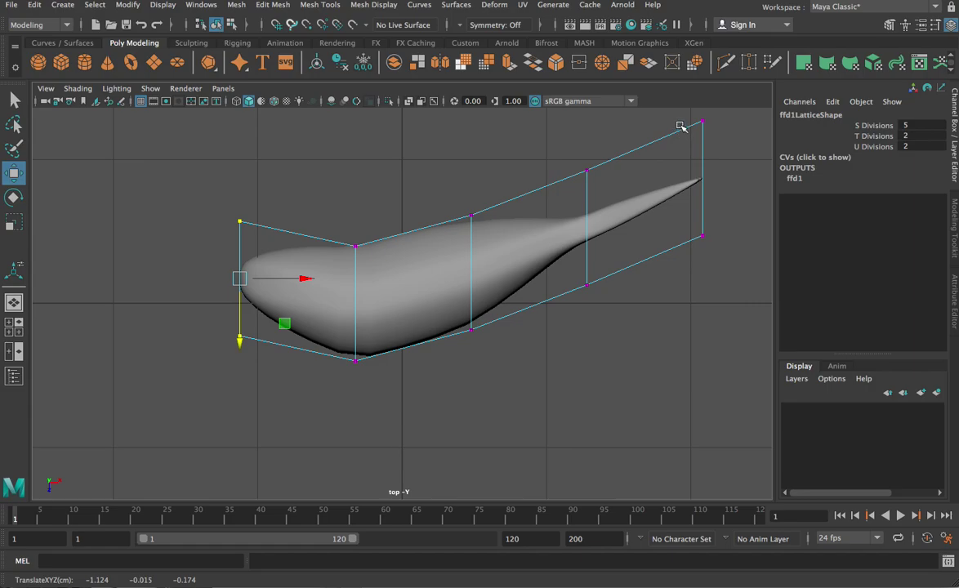
drag(681, 126, 743, 242)
drag(702, 286, 702, 276)
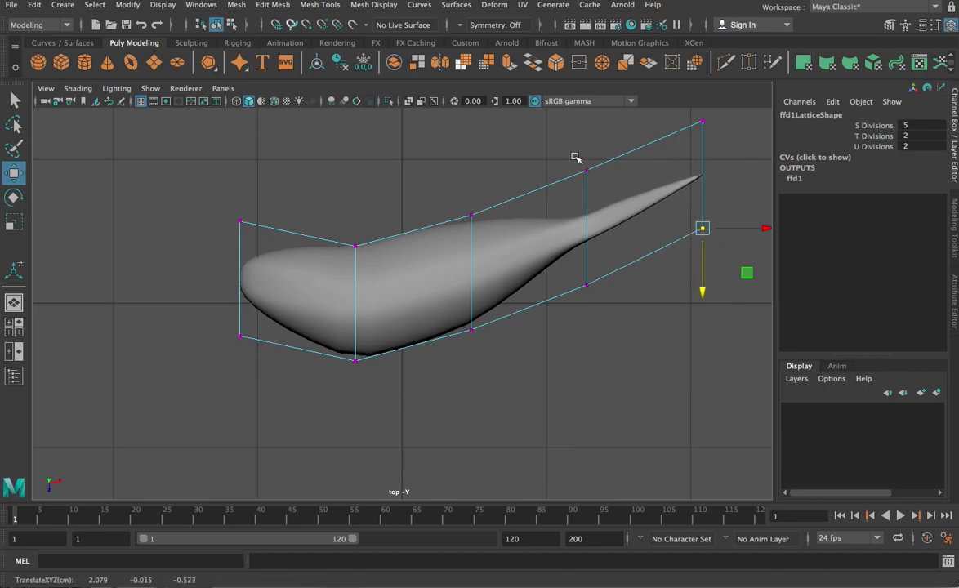
Refine the arc by nudging the tail-end, second-from-right and middle lattice columns.
drag(575, 156, 629, 342)
drag(588, 268, 591, 277)
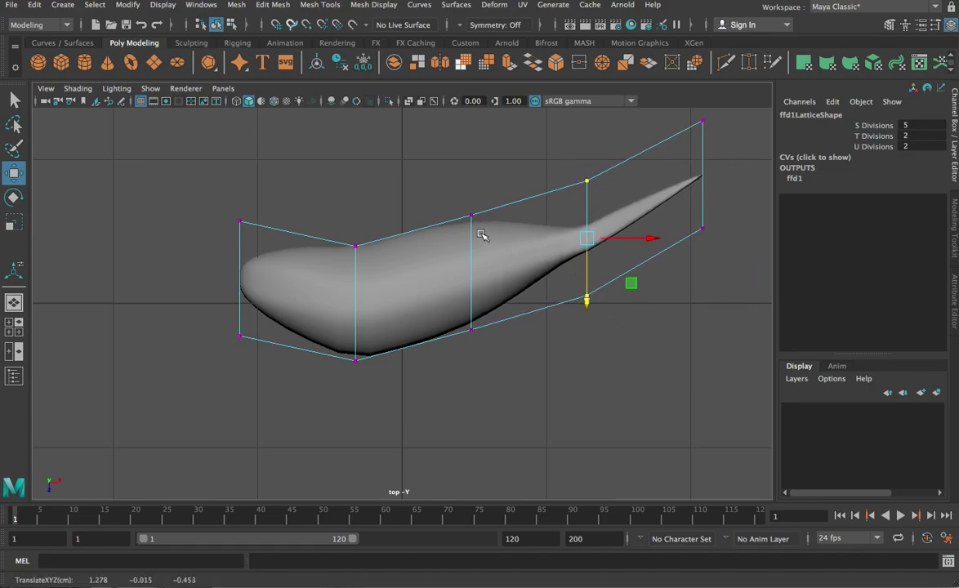
click(460, 189)
drag(670, 118, 740, 241)
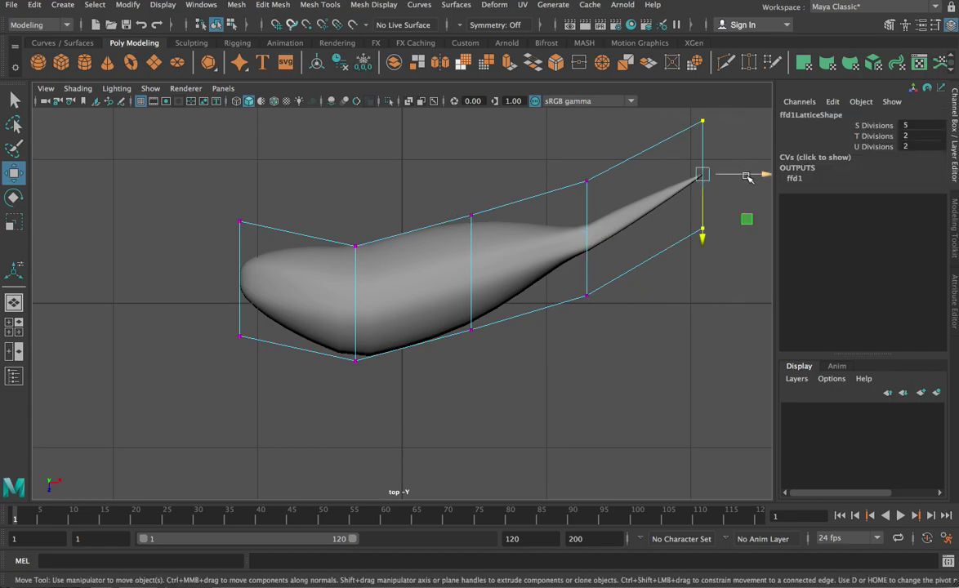
drag(747, 177, 727, 177)
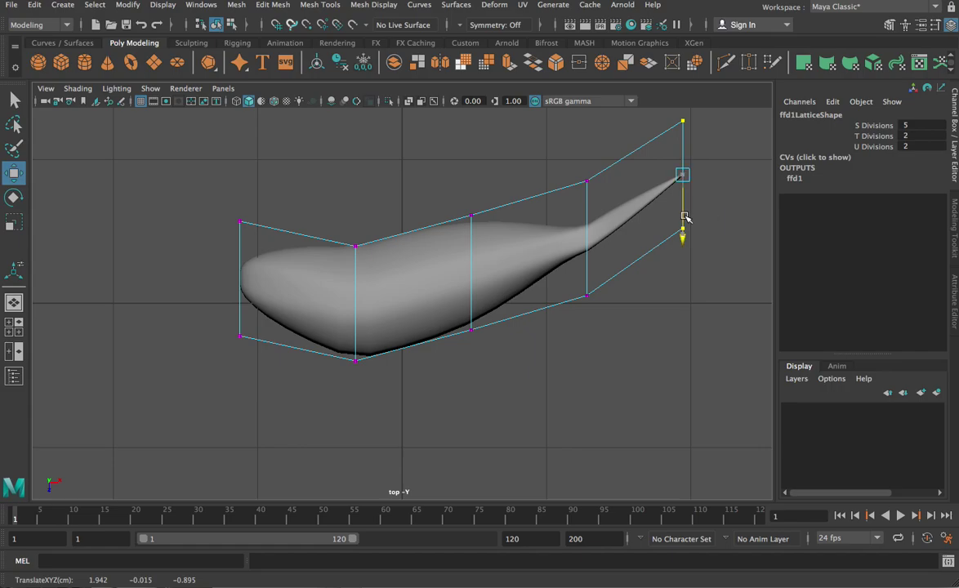
drag(685, 217, 685, 214)
drag(562, 151, 612, 385)
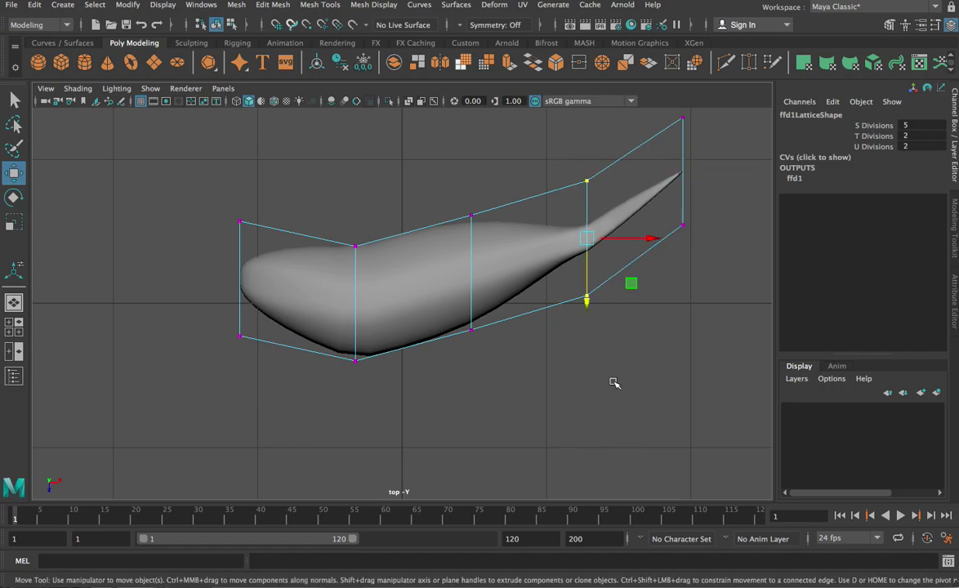
mouse_move(615, 238)
mouse_down()
mouse_move(631, 239)
mouse_move(620, 239)
mouse_up()
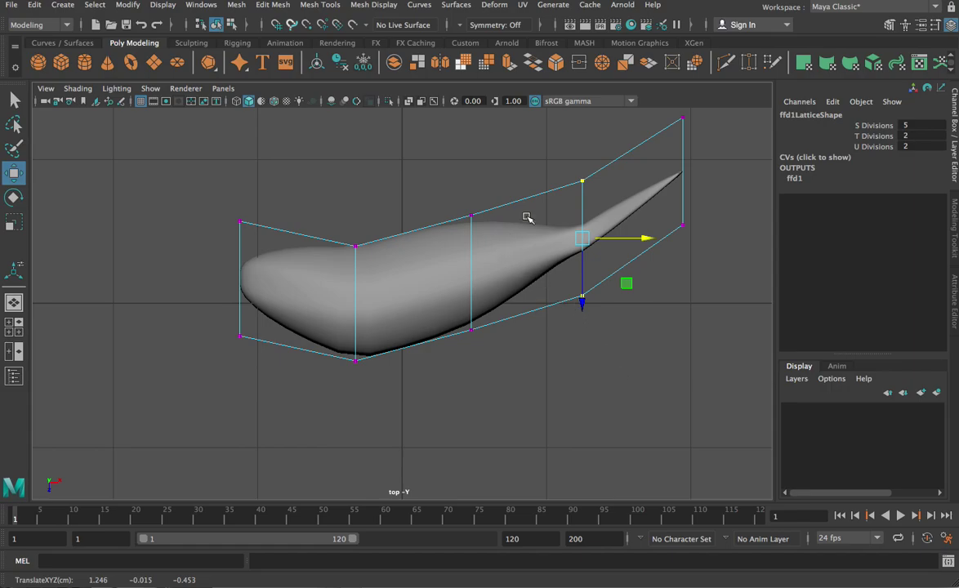
drag(409, 175, 497, 352)
drag(474, 312, 476, 324)
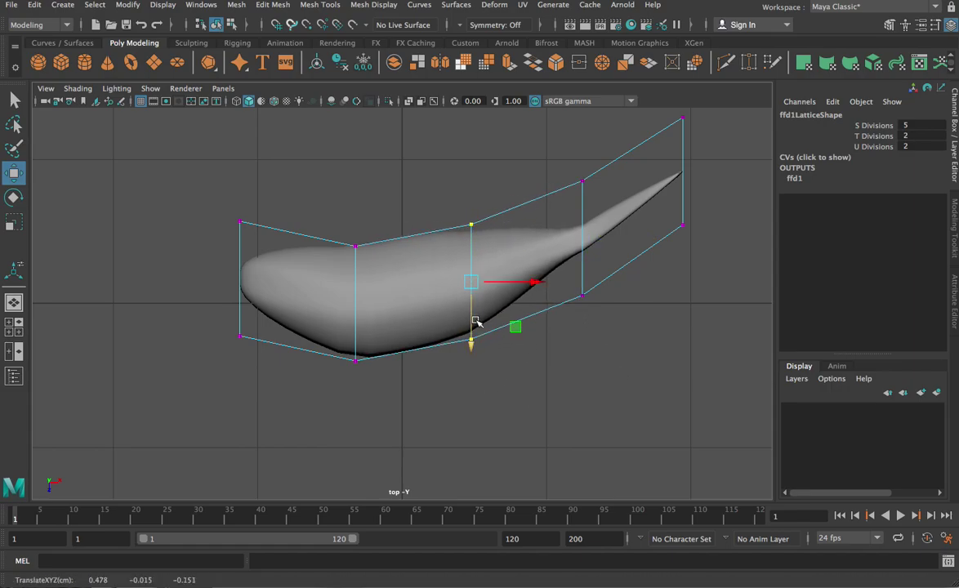
click(670, 359)
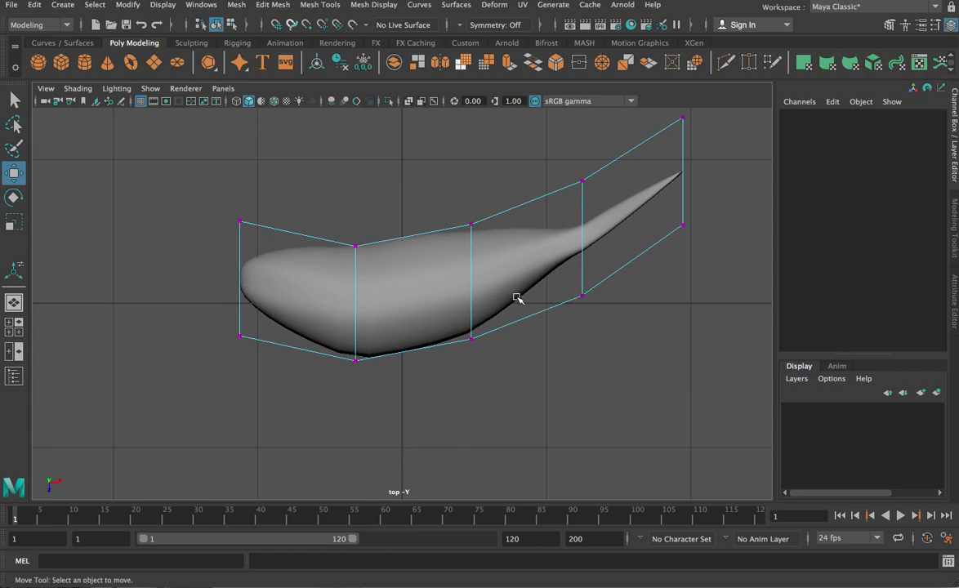
Inspect the lattice-bent fish from several perspective angles and select its mesh, pCube4.
key(space)
key(space)
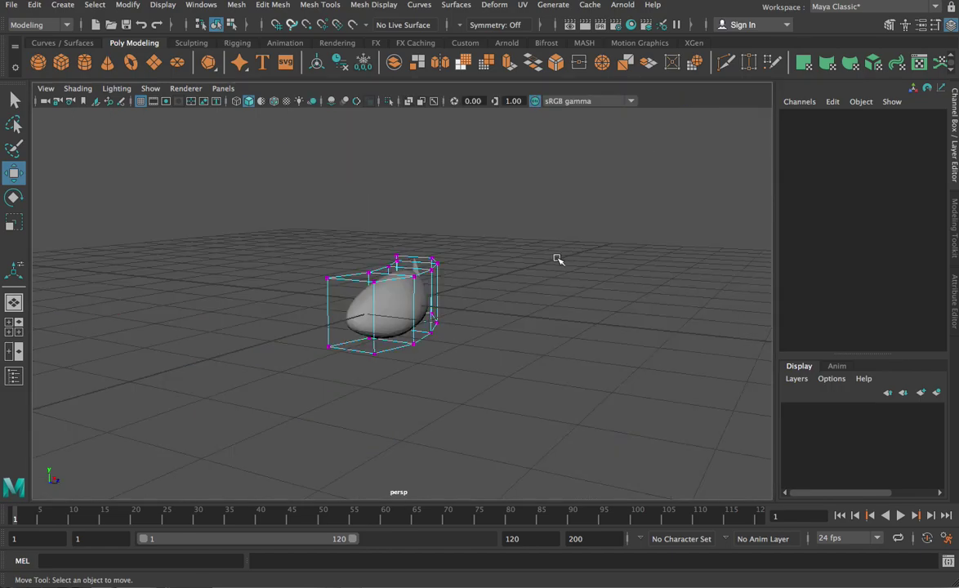
mouse_move(460, 342)
alt+mouse_down()
mouse_move(553, 349)
mouse_move(454, 394)
mouse_move(407, 343)
mouse_move(527, 369)
mouse_move(456, 335)
alt+mouse_up()
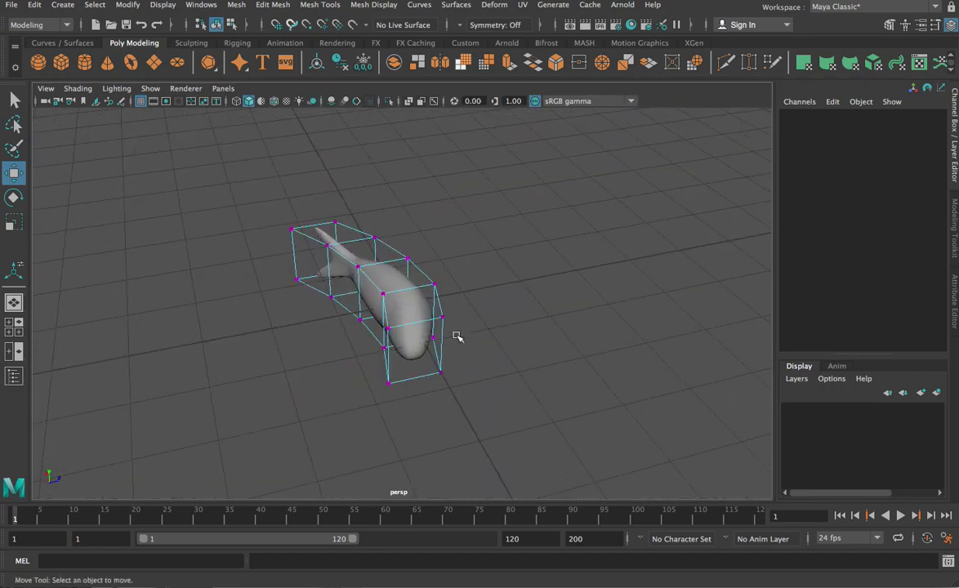
alt+drag(496, 288, 370, 231)
alt+drag(460, 334, 490, 349)
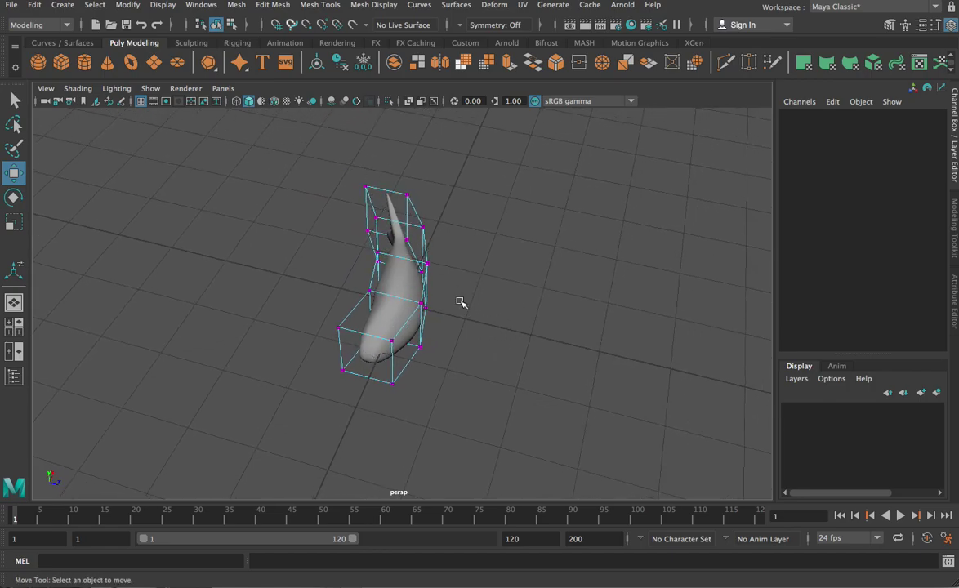
click(398, 285)
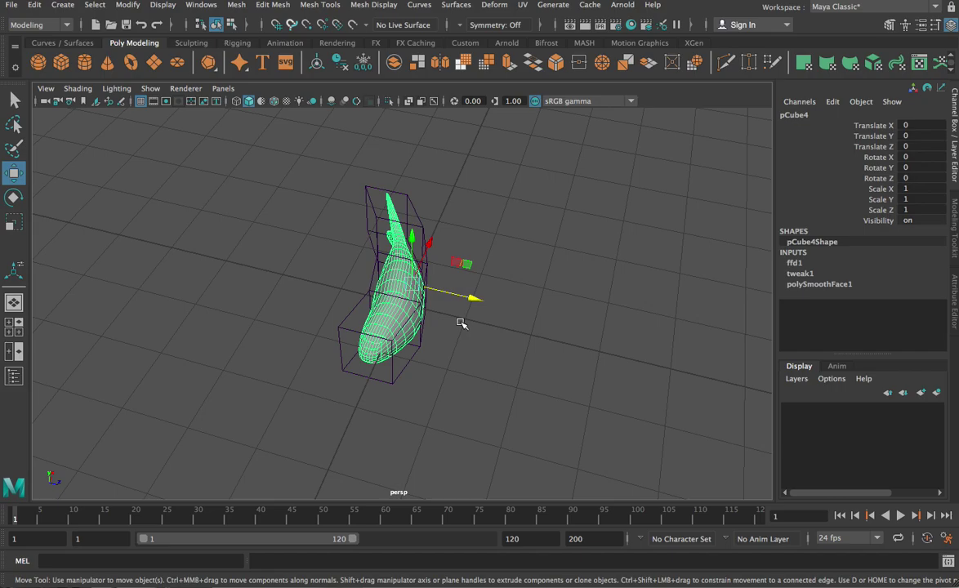
Duplicate pCube4 and offset the copy, pCube5, to Translate Z -3.039.
key(ctrl+d)
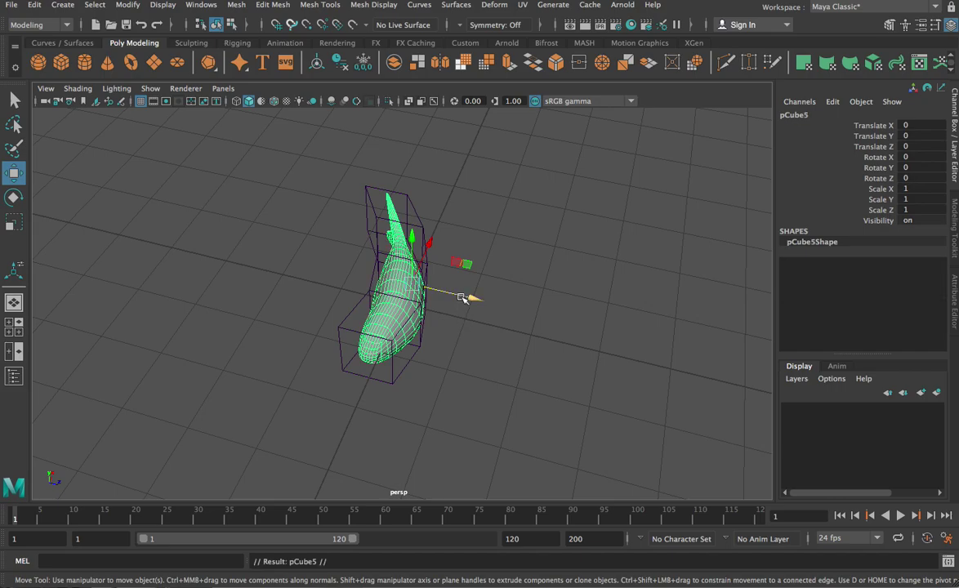
drag(467, 298, 284, 250)
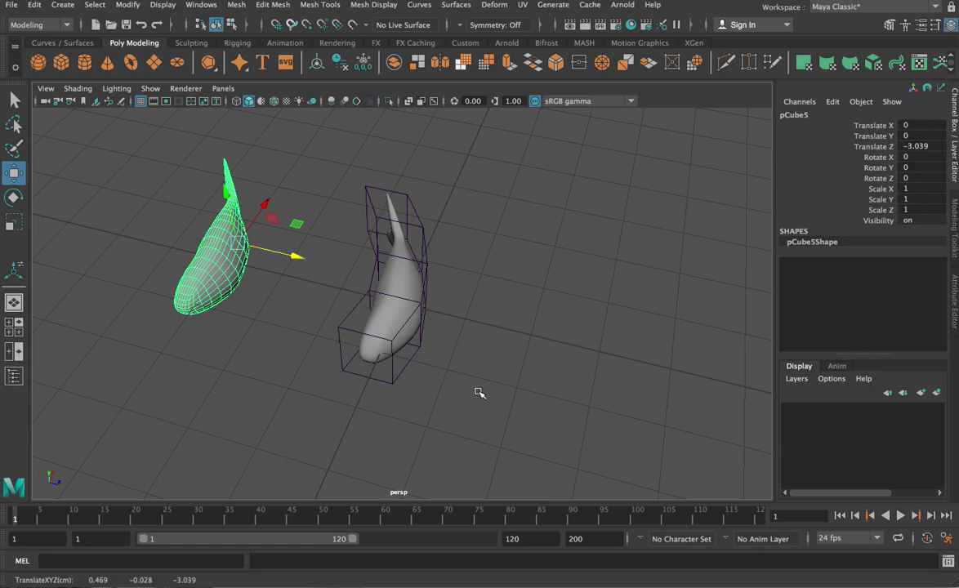
alt+drag(480, 394, 523, 388)
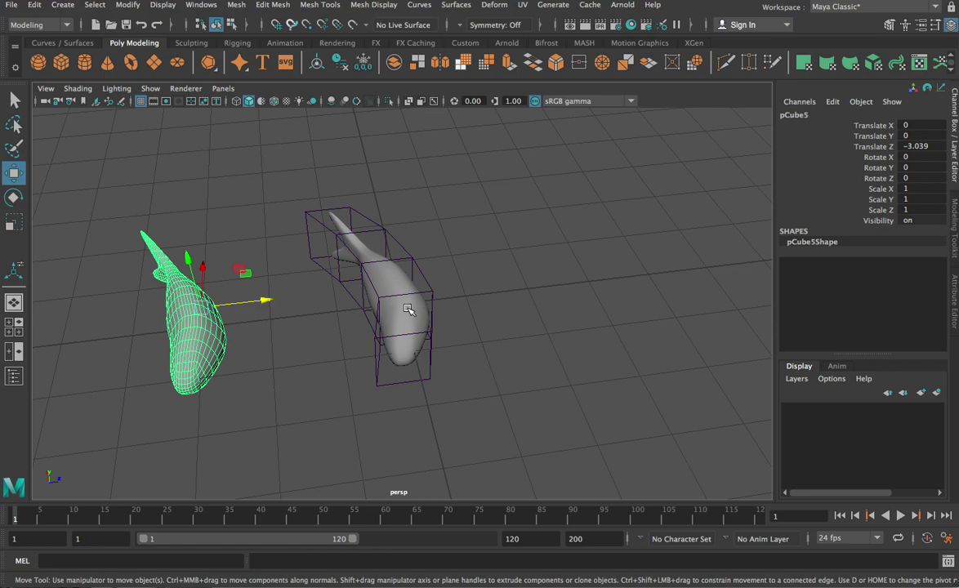
key(space)
Apply Deform > Edit > Lattice > Reset Lattice to ffd1, straightening the middle fish.
key(space)
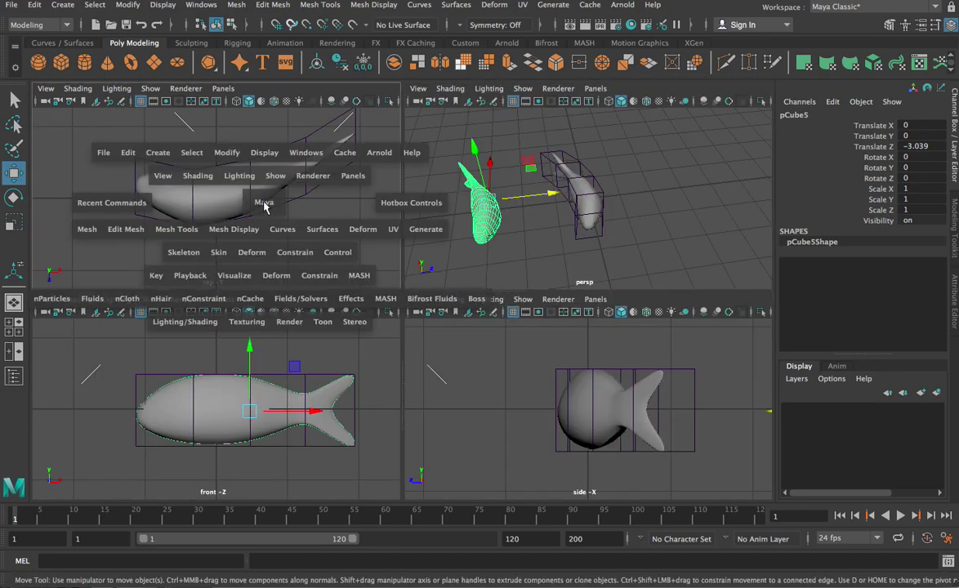
key(space)
click(428, 231)
scroll(460, 329, down, 5)
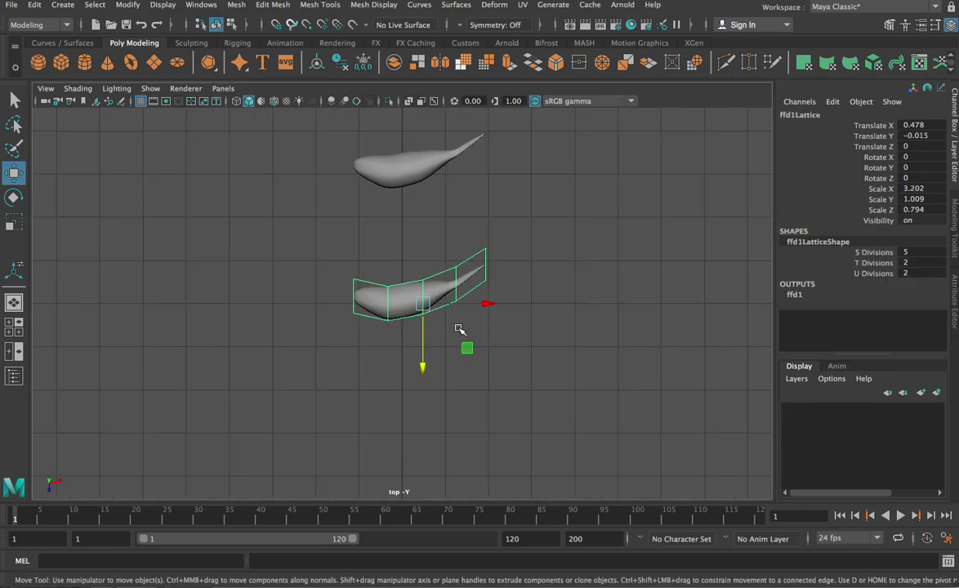
scroll(457, 330, up, 1)
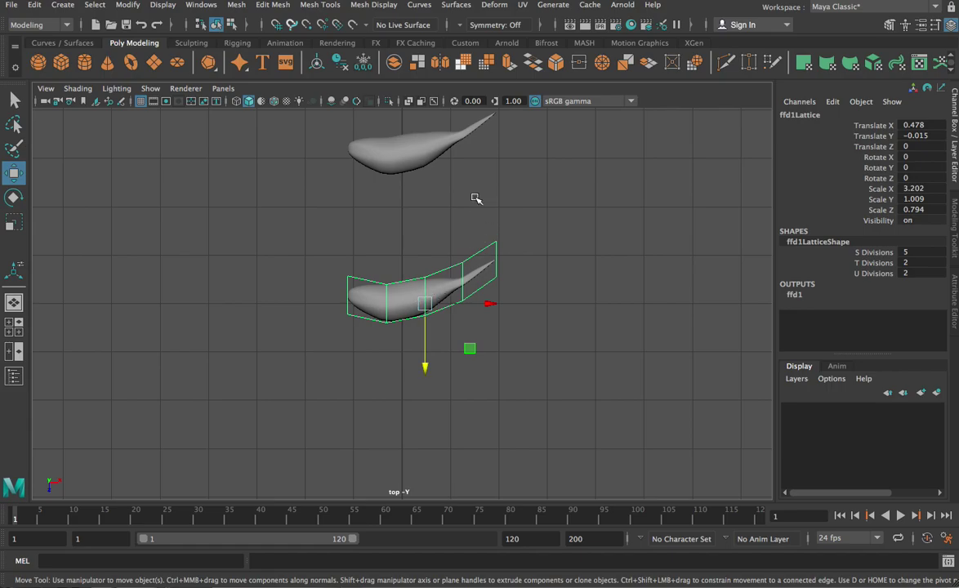
click(492, 6)
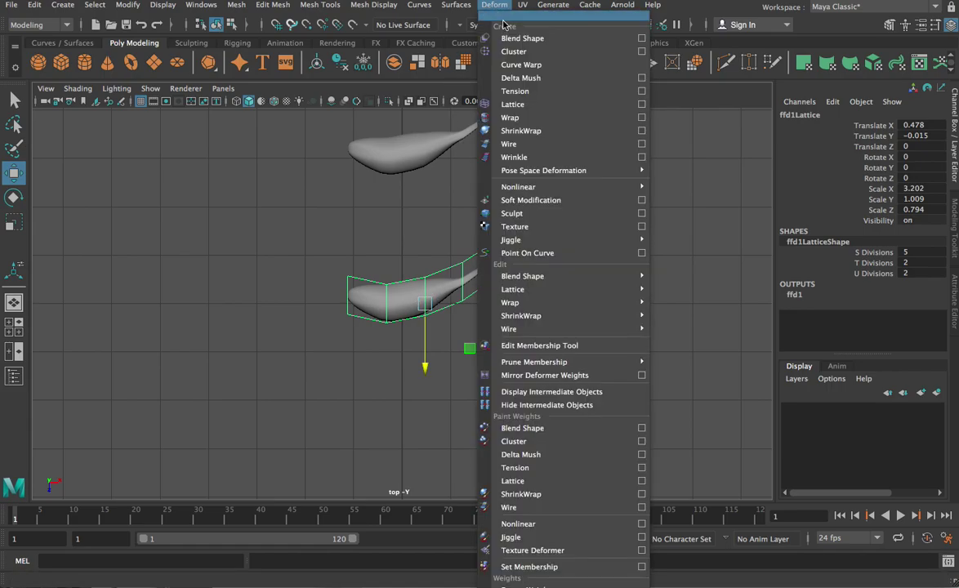
mouse_move(537, 287)
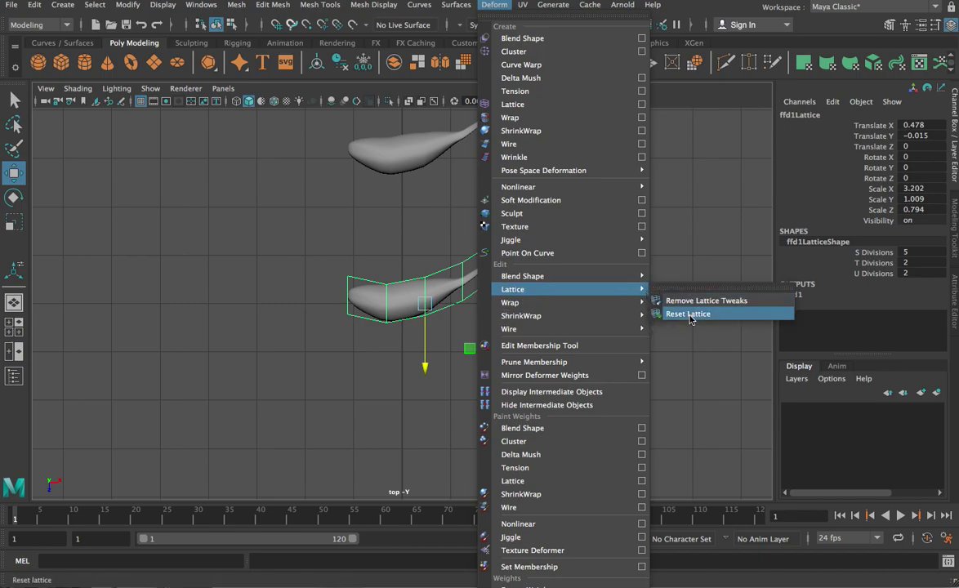
click(724, 315)
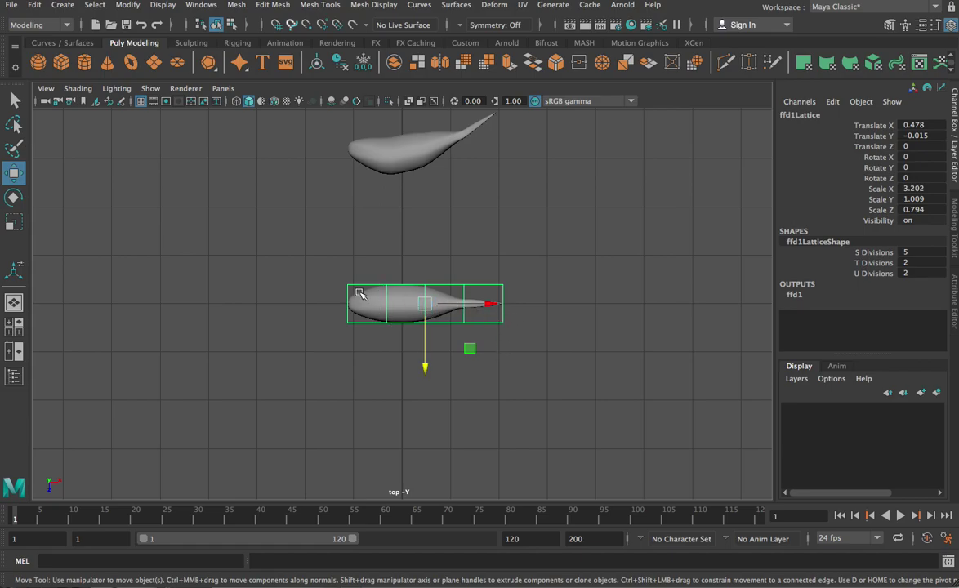
Drag the ffd1 rear lattice point columns down to curve the tail, then select the fish.
right_drag(371, 288, 366, 249)
drag(308, 263, 350, 357)
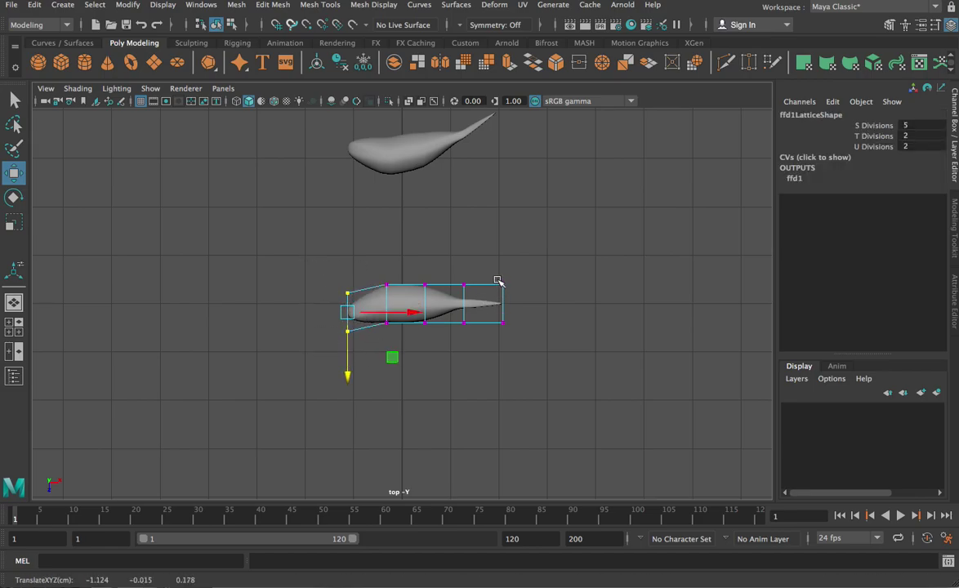
drag(470, 273, 507, 398)
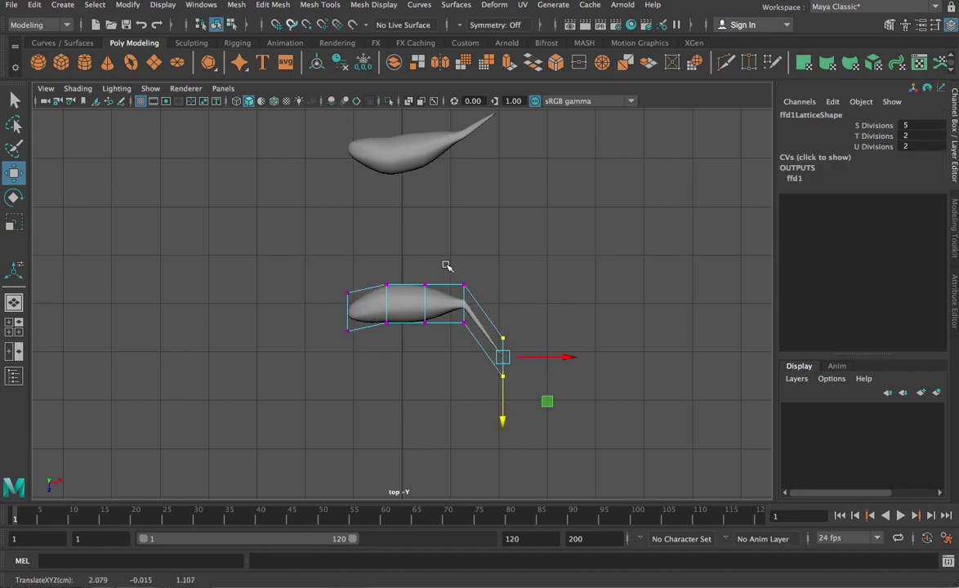
drag(448, 266, 469, 356)
drag(404, 260, 427, 352)
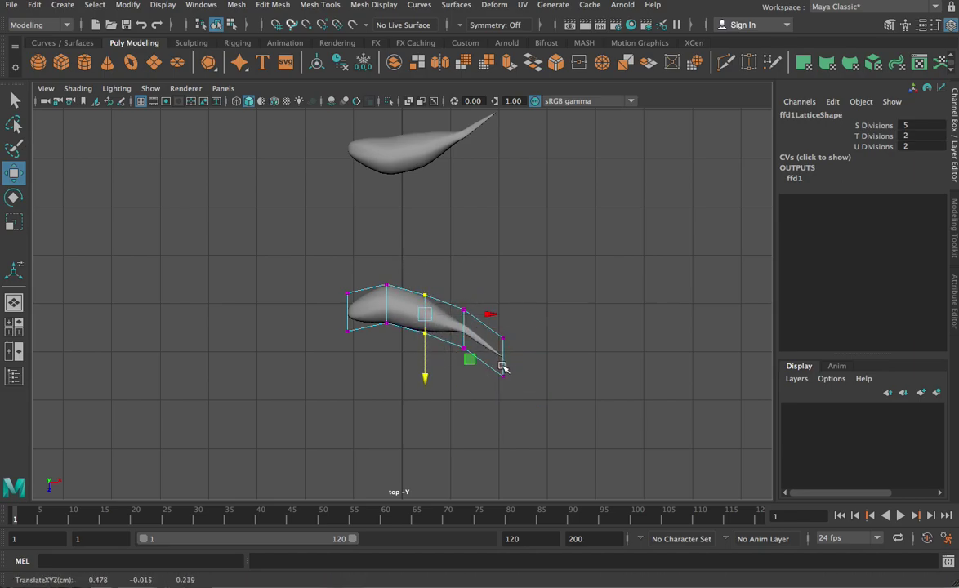
drag(478, 315, 506, 367)
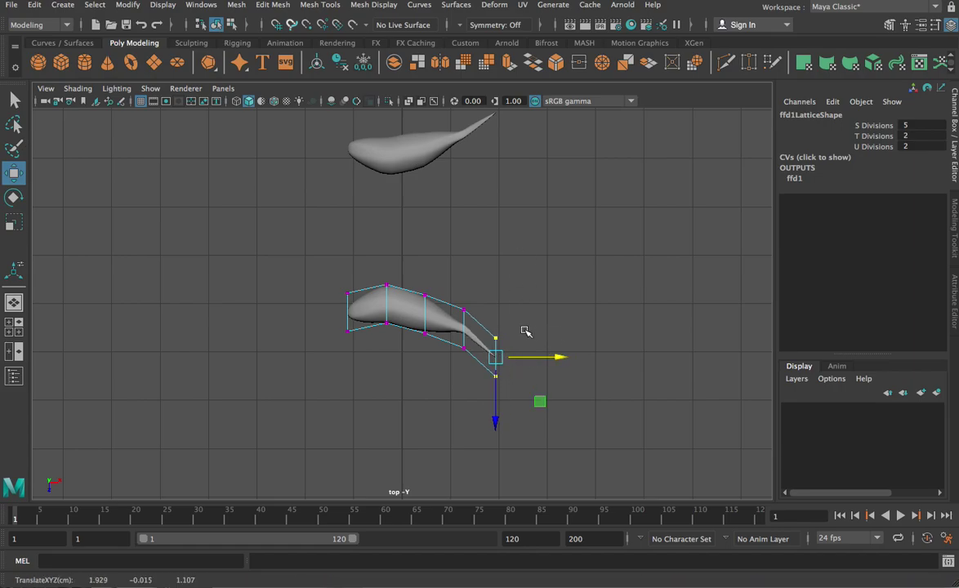
drag(449, 304, 475, 381)
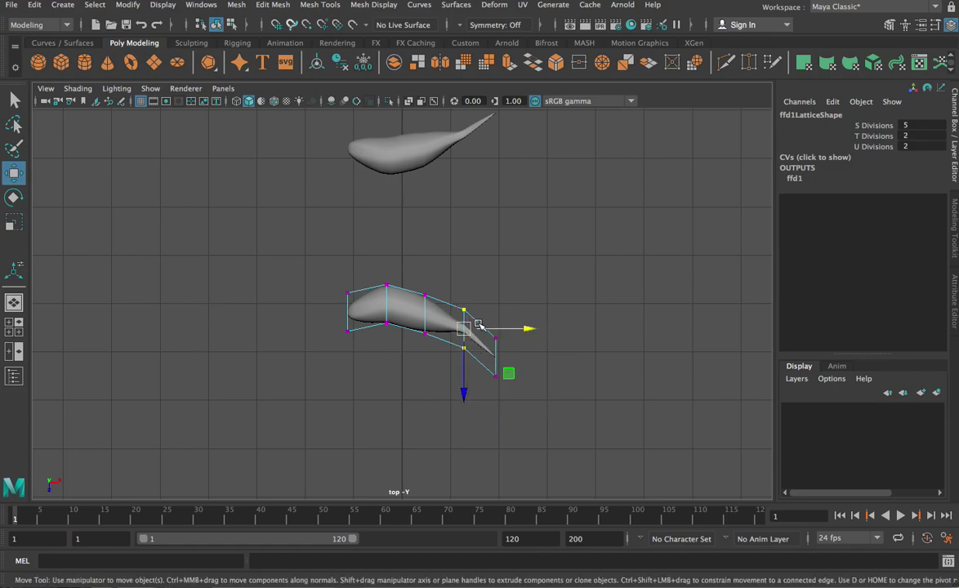
drag(402, 273, 455, 363)
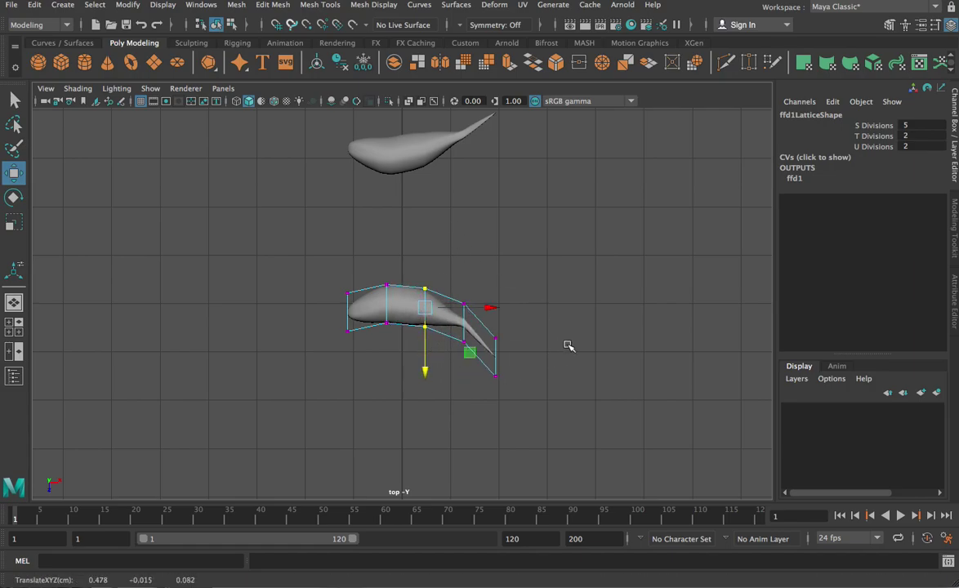
click(537, 279)
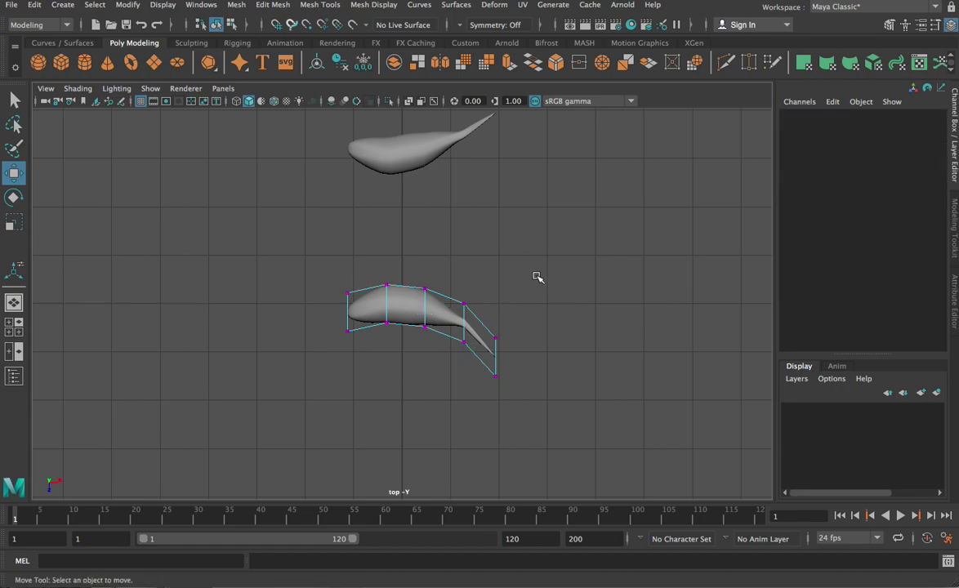
click(369, 300)
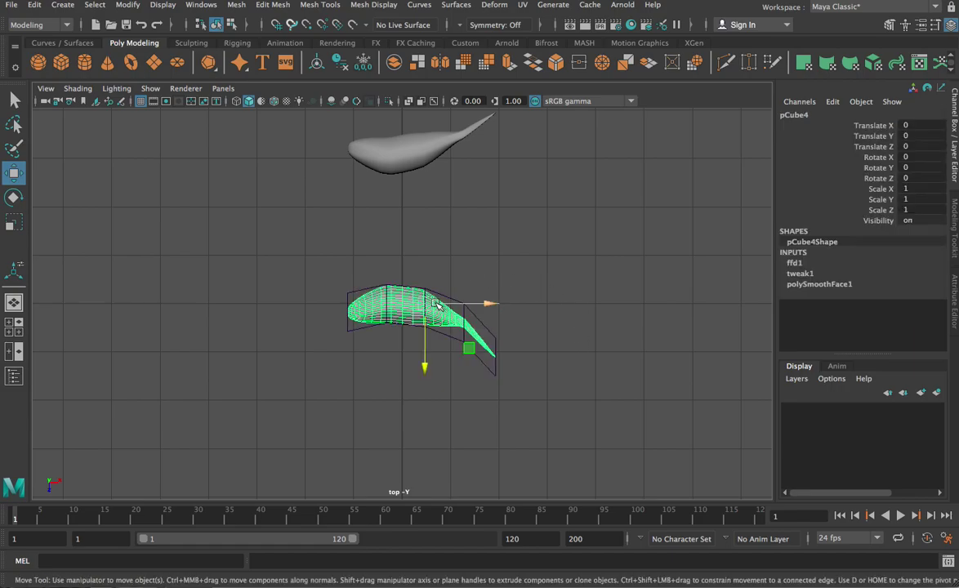
Duplicate the down-curved fish as pCube6 at Translate Z 2.706.
key(ctrl+d)
drag(408, 336, 416, 473)
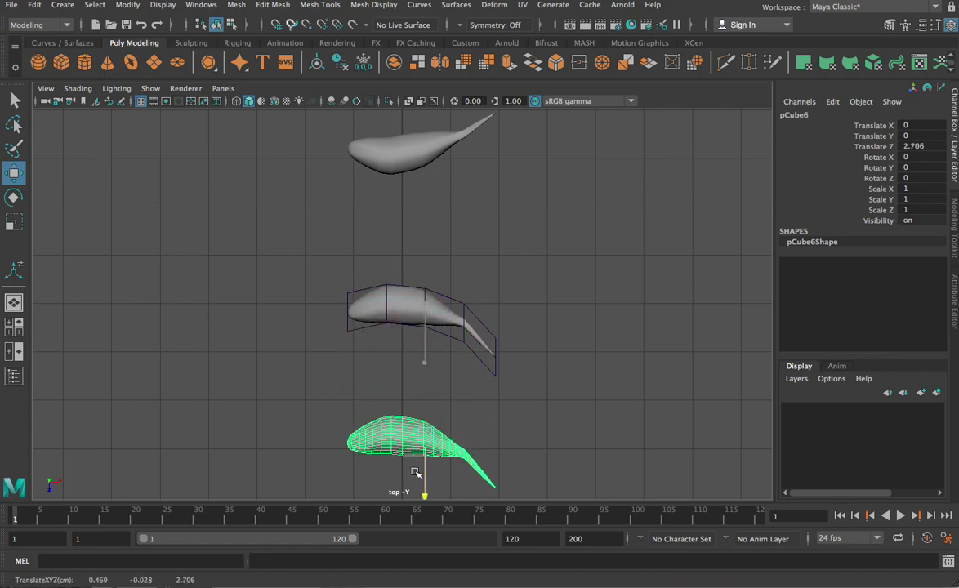
click(448, 300)
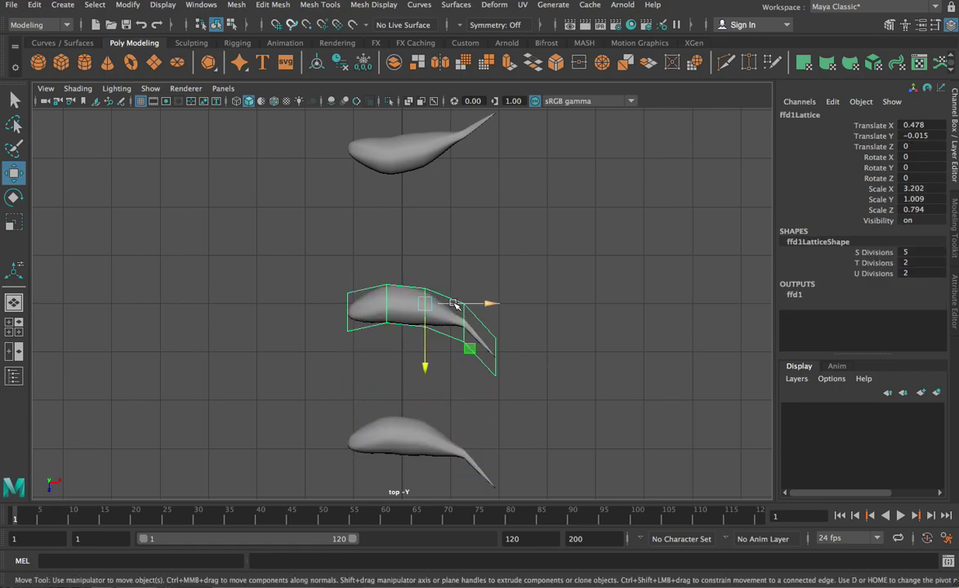
Reset the ffd1 lattice to straighten the middle fish and maximize the perspective view.
click(487, 8)
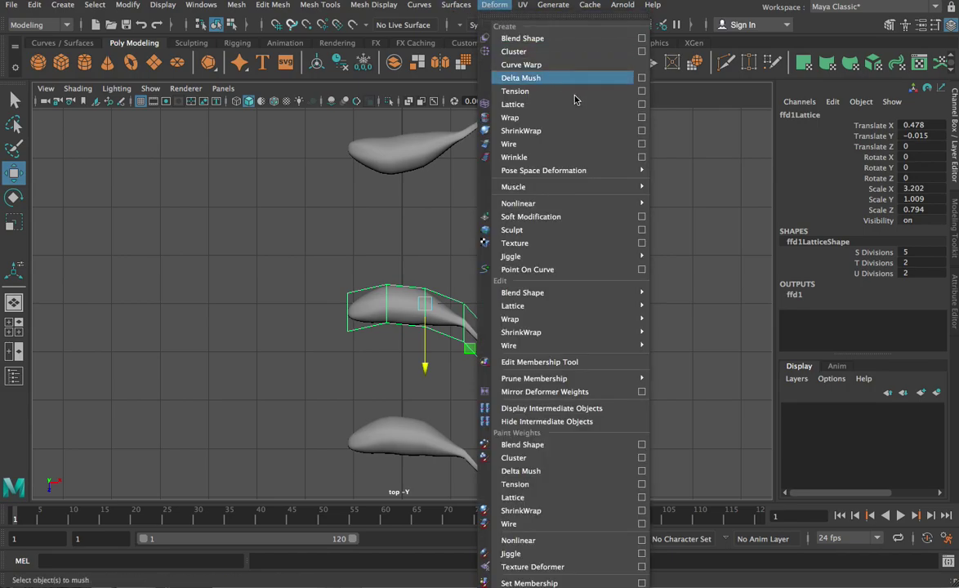
mouse_move(621, 306)
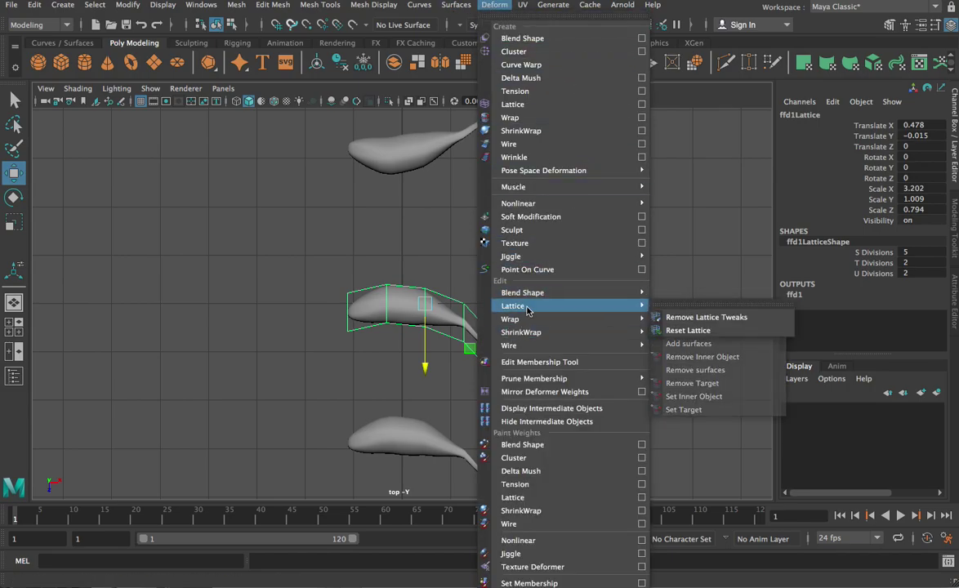
click(688, 331)
click(445, 229)
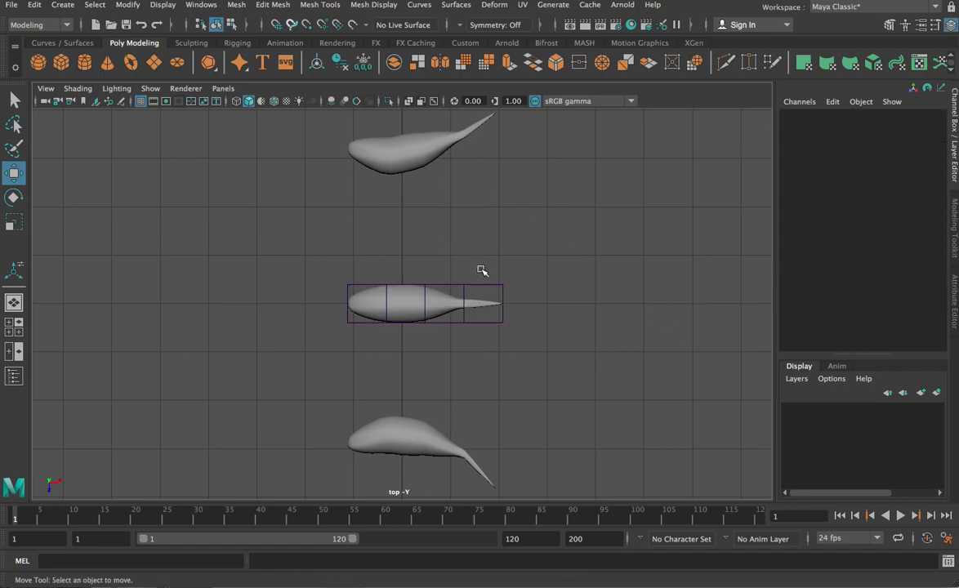
key(space)
key(space)
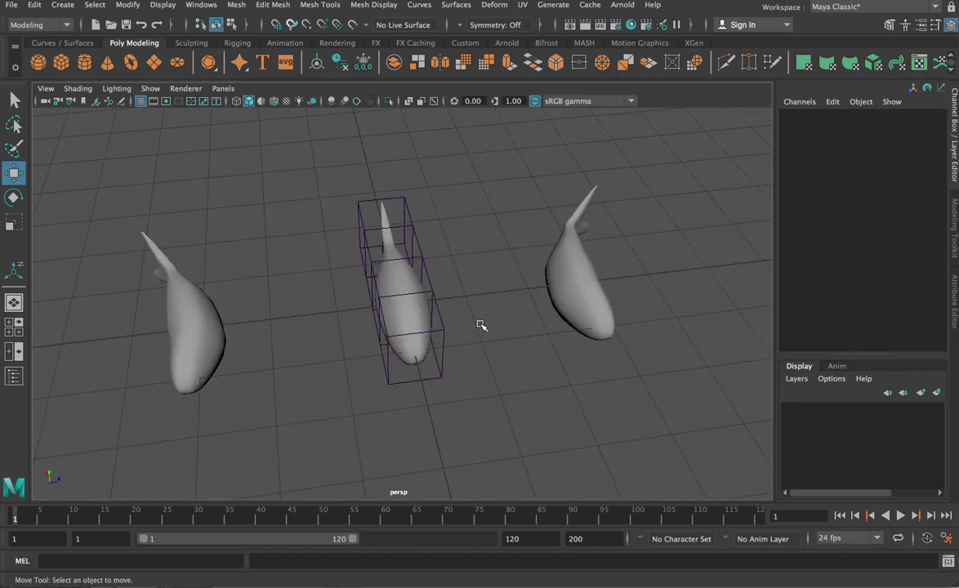
mouse_move(481, 325)
alt+mouse_down()
mouse_move(479, 291)
mouse_move(545, 280)
mouse_move(468, 312)
alt+mouse_up()
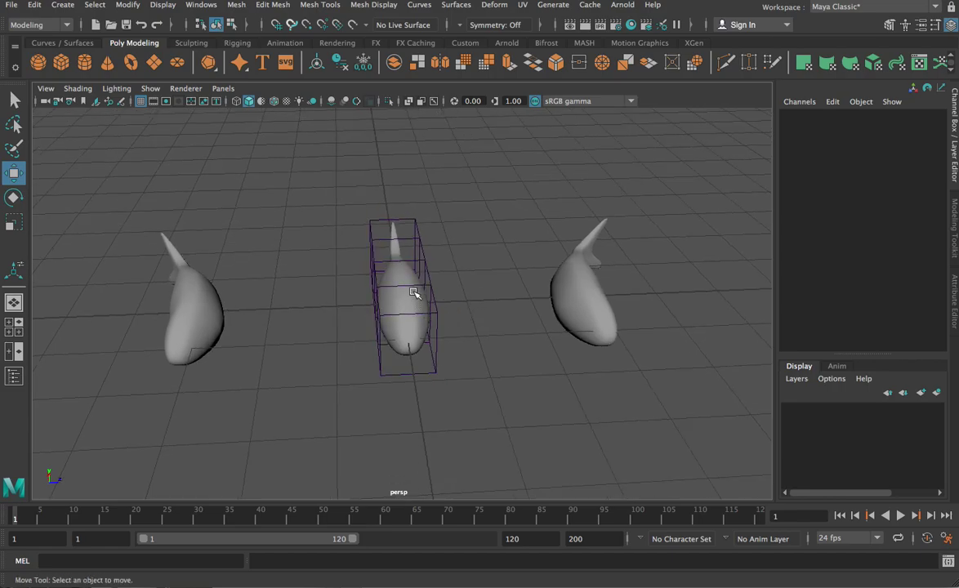
click(196, 322)
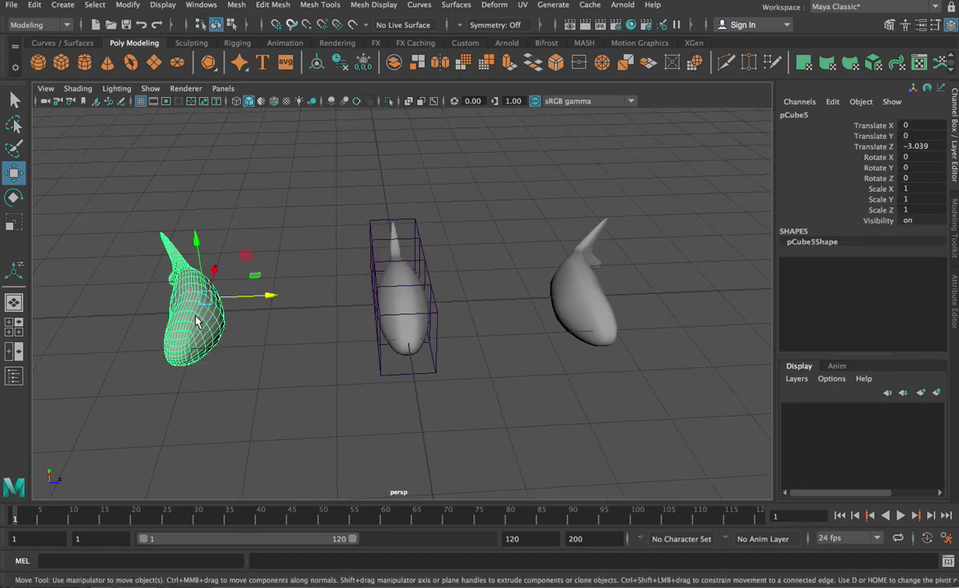
click(576, 295)
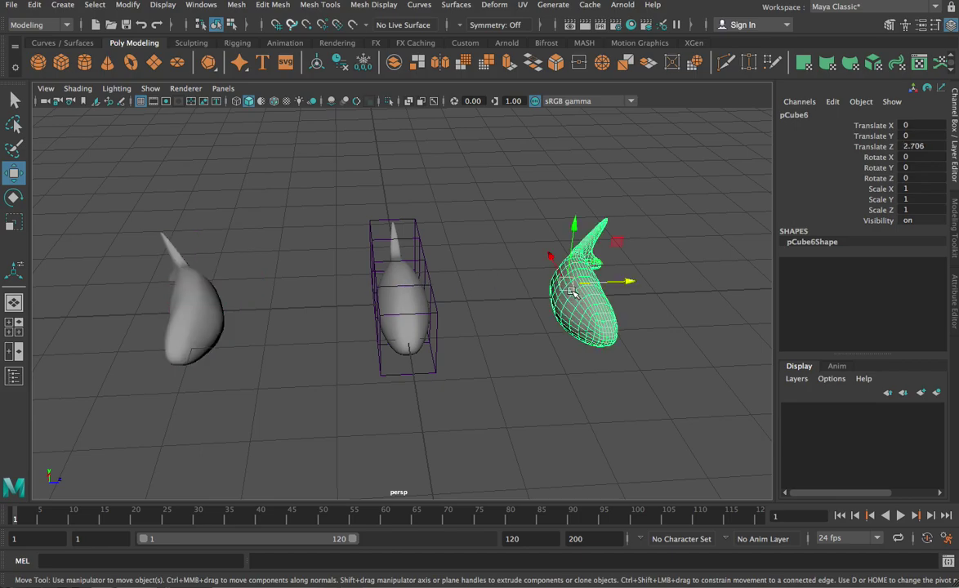
click(14, 7)
Save the scene as fish_lattice3.mb in the scenes folder, accepting the Student Version notice.
click(95, 70)
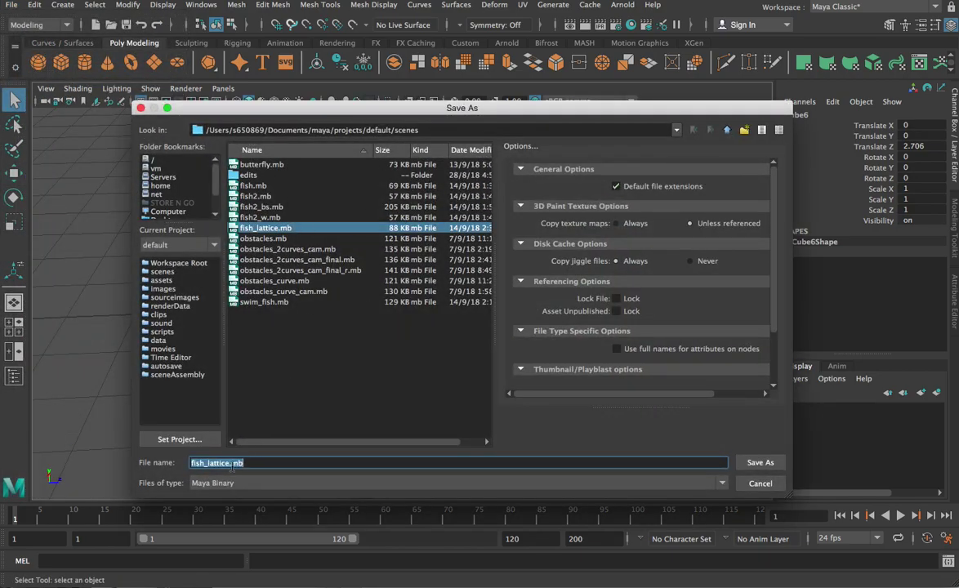
click(229, 463)
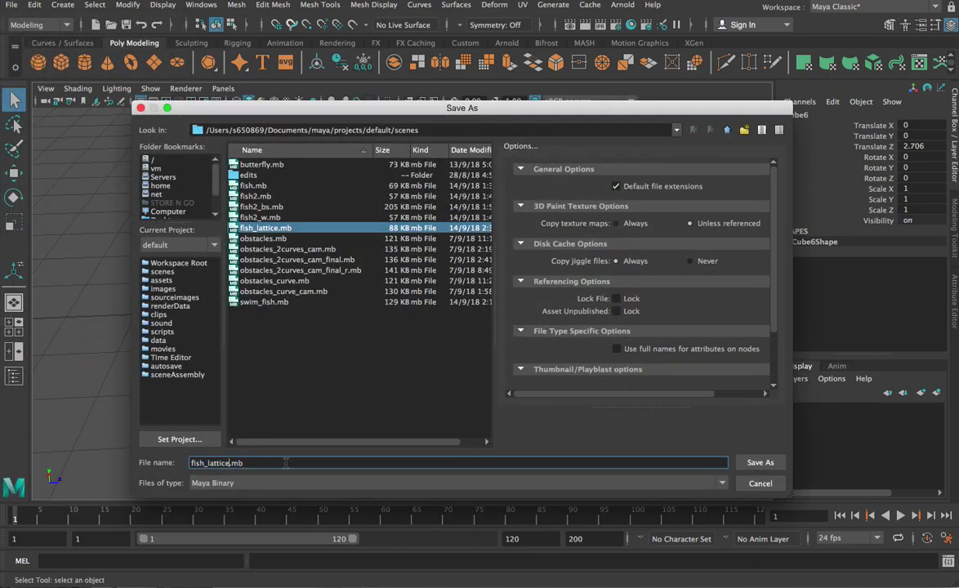
key(Return)
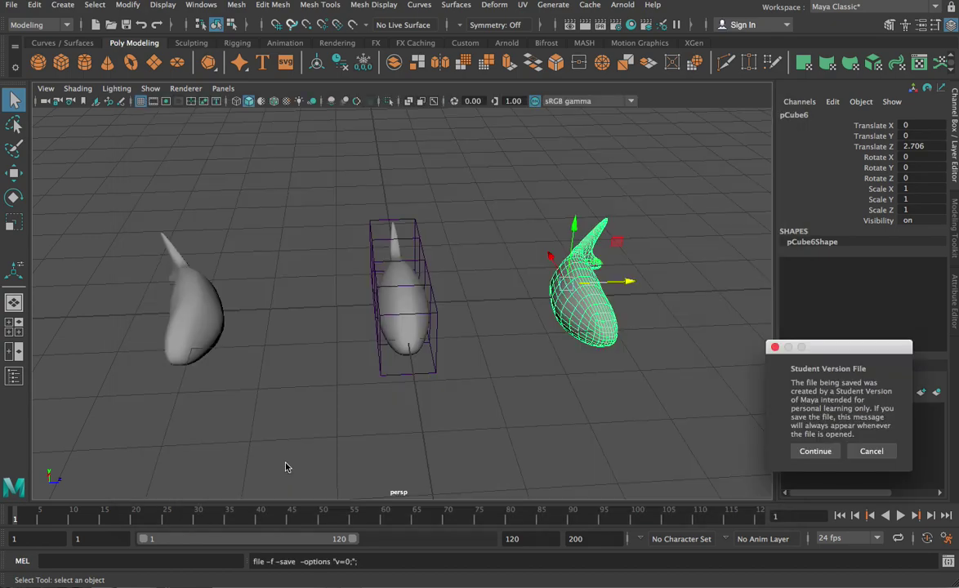
click(815, 451)
key(w)
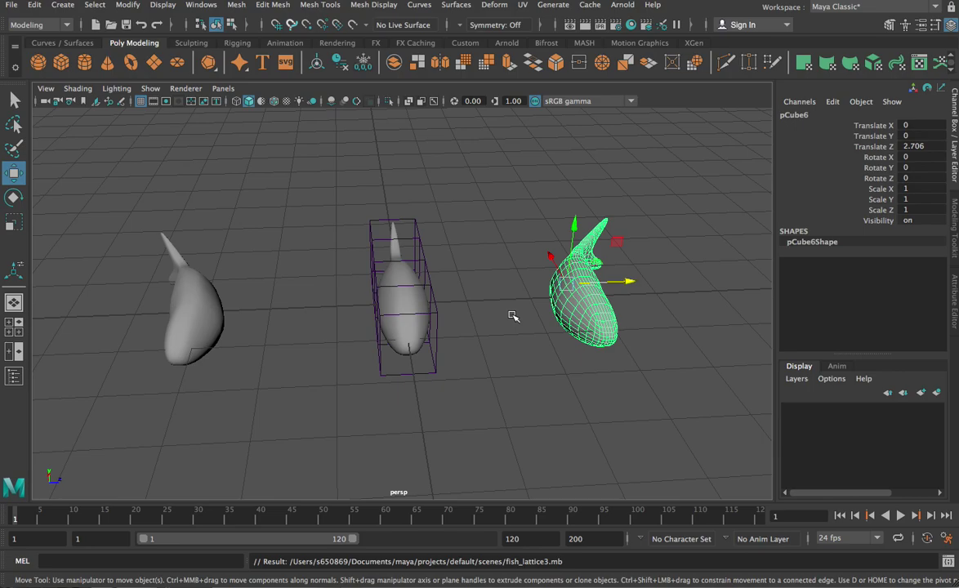
Clear the lattice selection and orbit until all three fish show side by side.
click(409, 299)
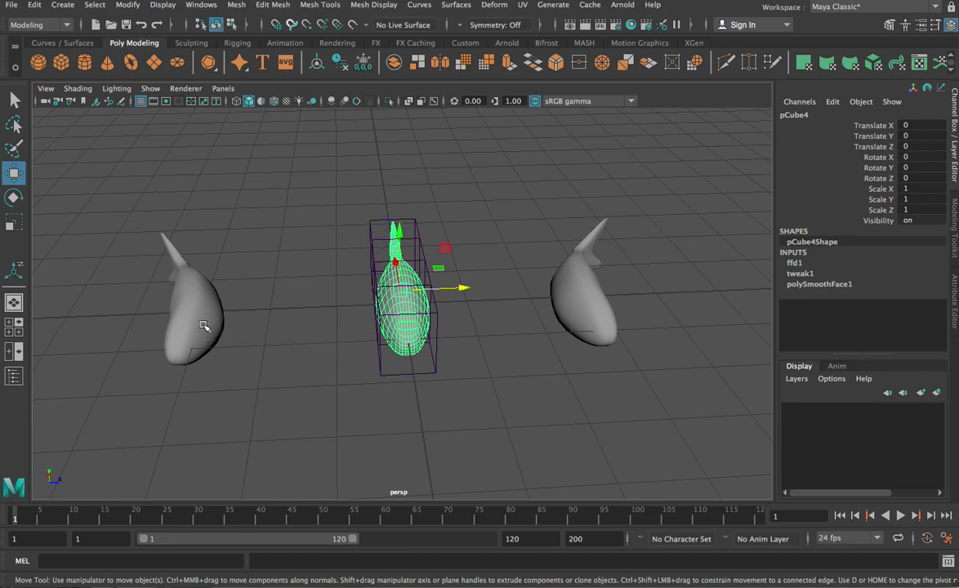
alt+drag(391, 310, 466, 358)
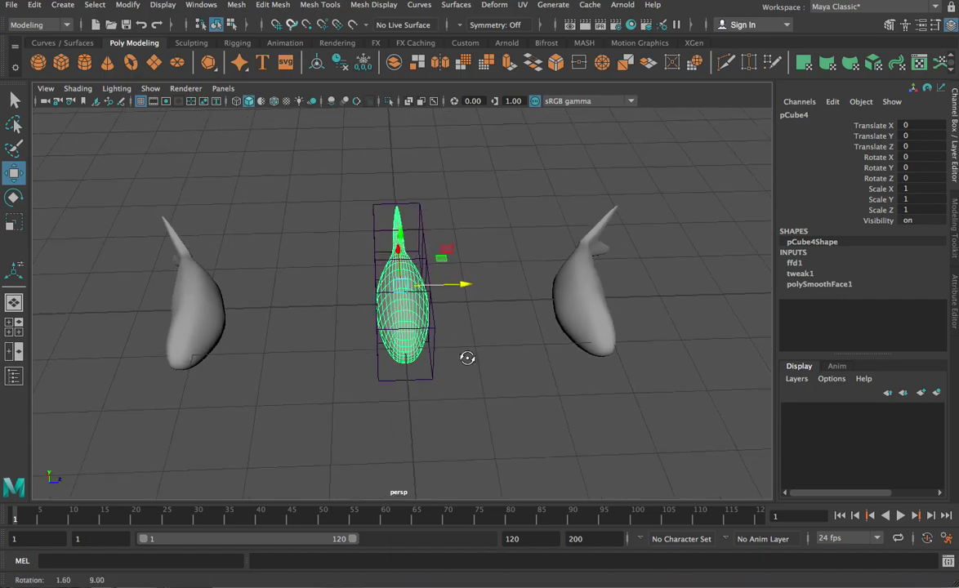
click(423, 382)
drag(427, 384, 456, 379)
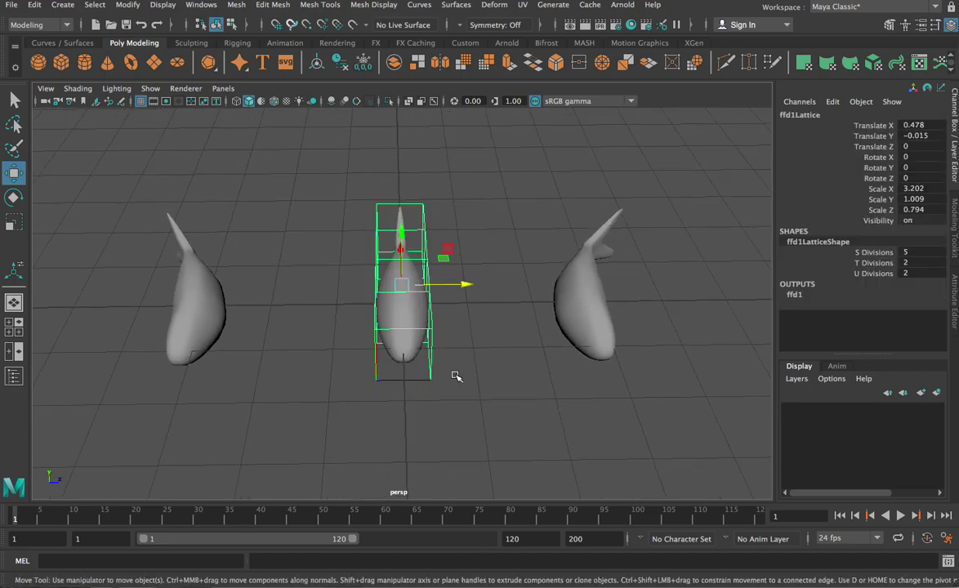
click(456, 376)
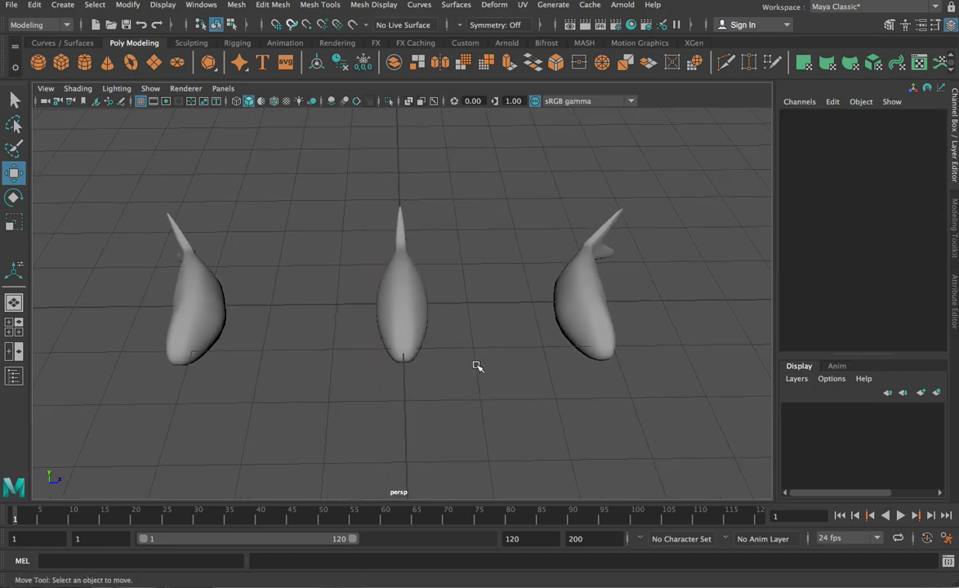
mouse_move(478, 367)
alt+mouse_down()
mouse_move(456, 371)
mouse_move(486, 360)
alt+mouse_up()
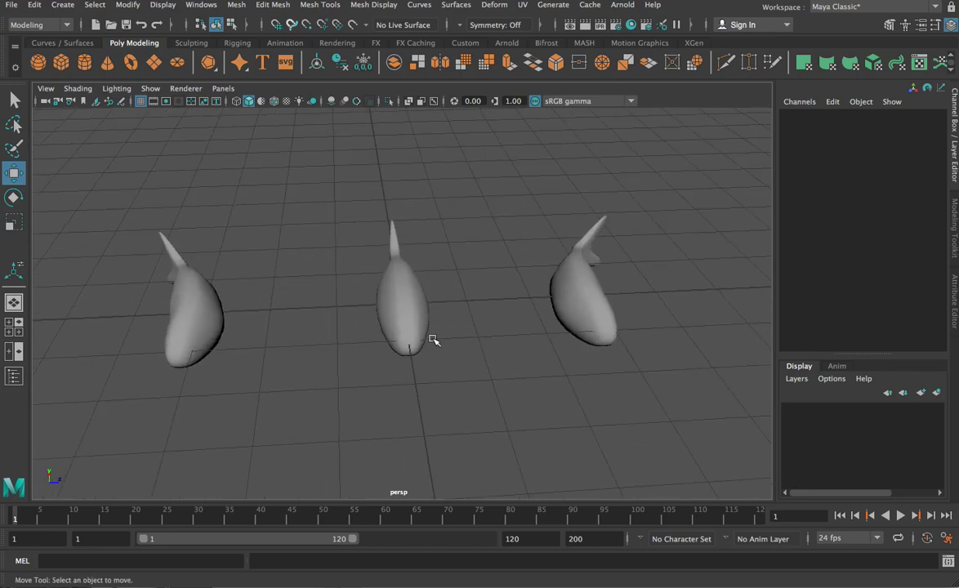
Select the left fish, then the middle fish, and apply Deform > Blend Shape.
click(495, 5)
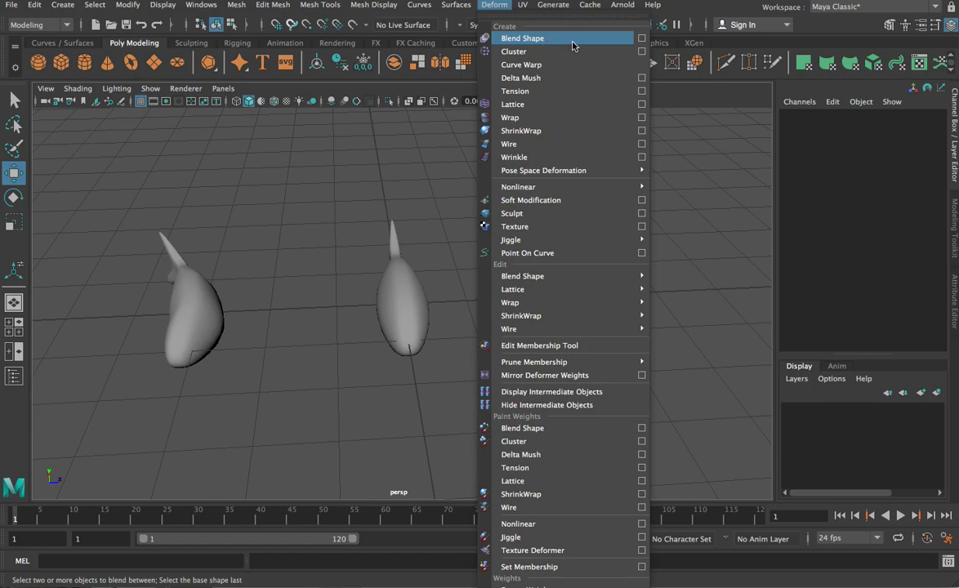
click(293, 210)
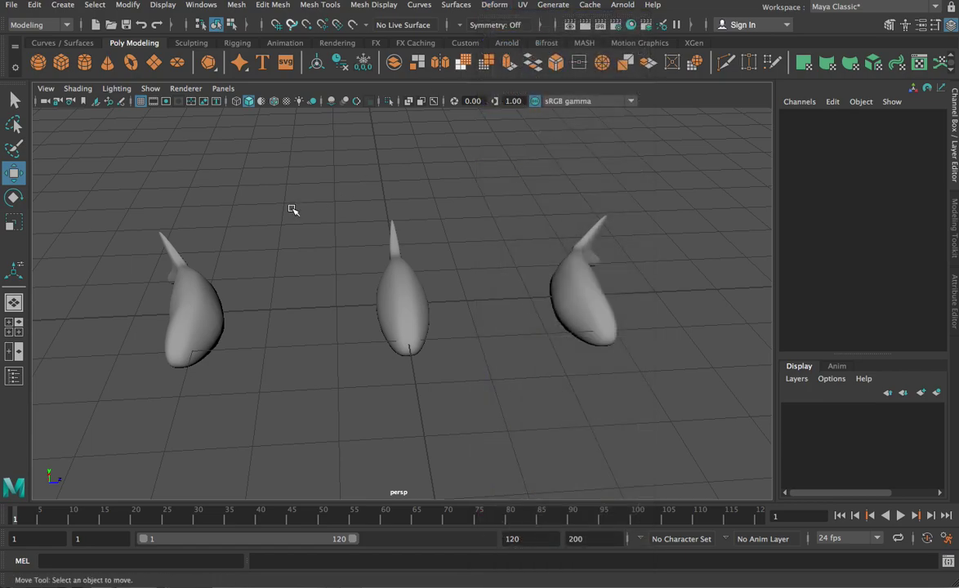
click(175, 276)
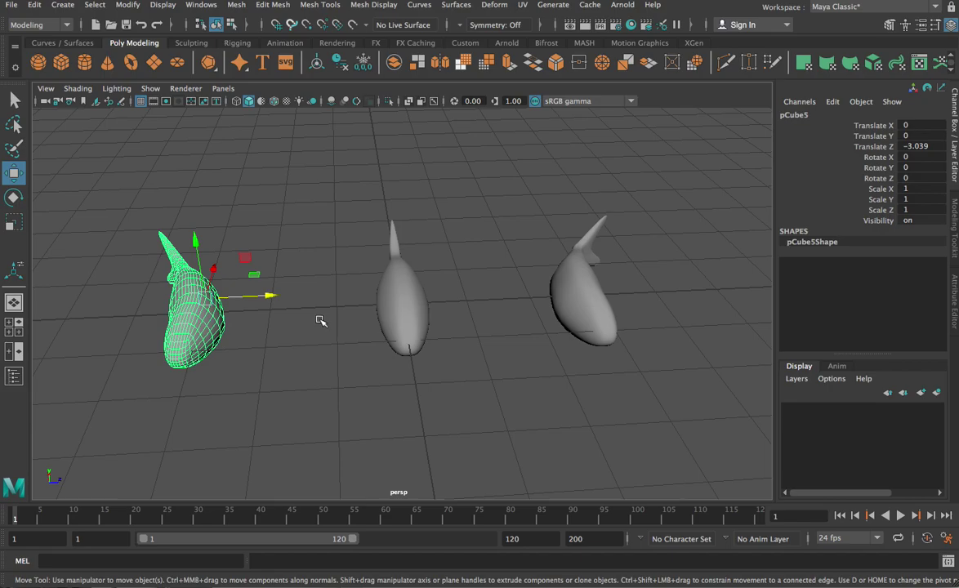
click(353, 269)
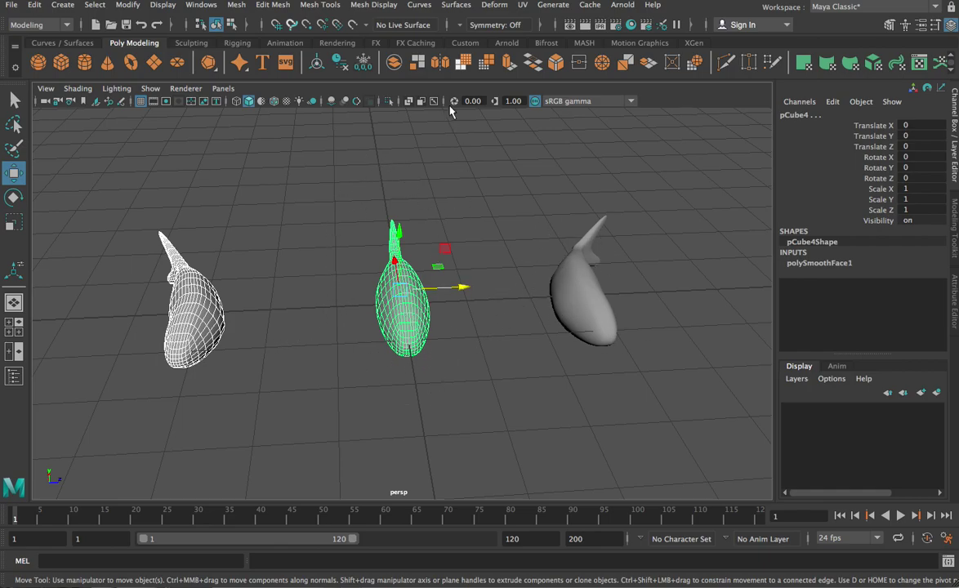
click(495, 7)
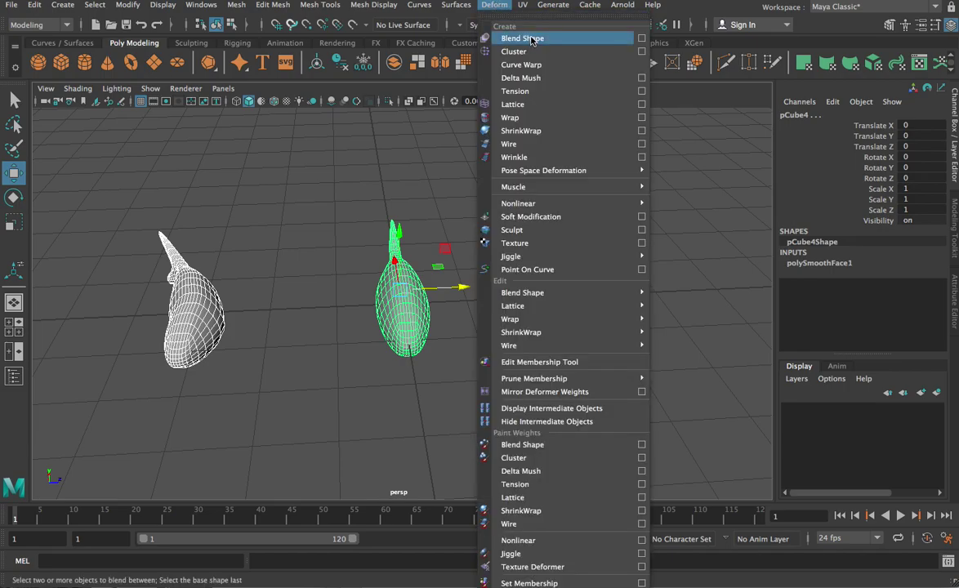
click(497, 37)
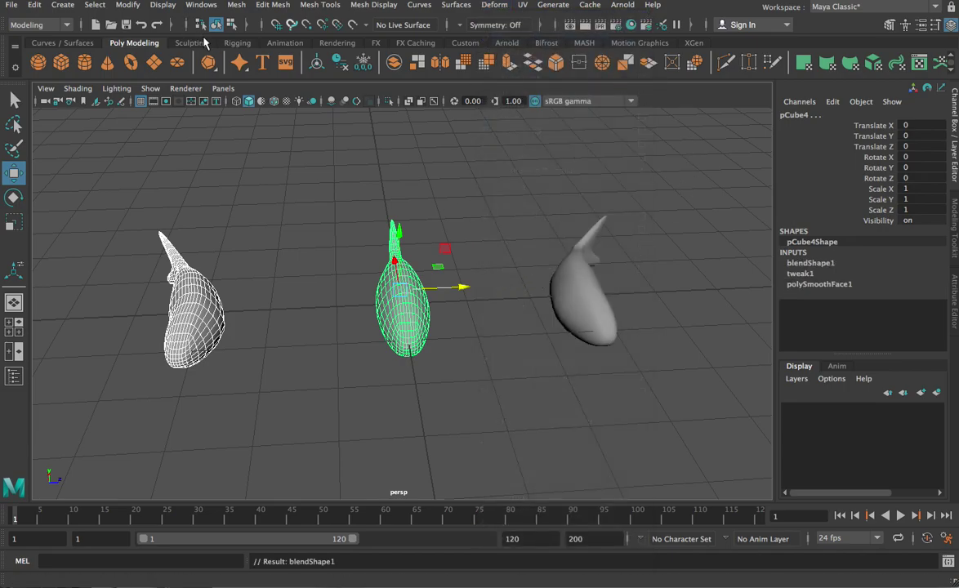
click(193, 6)
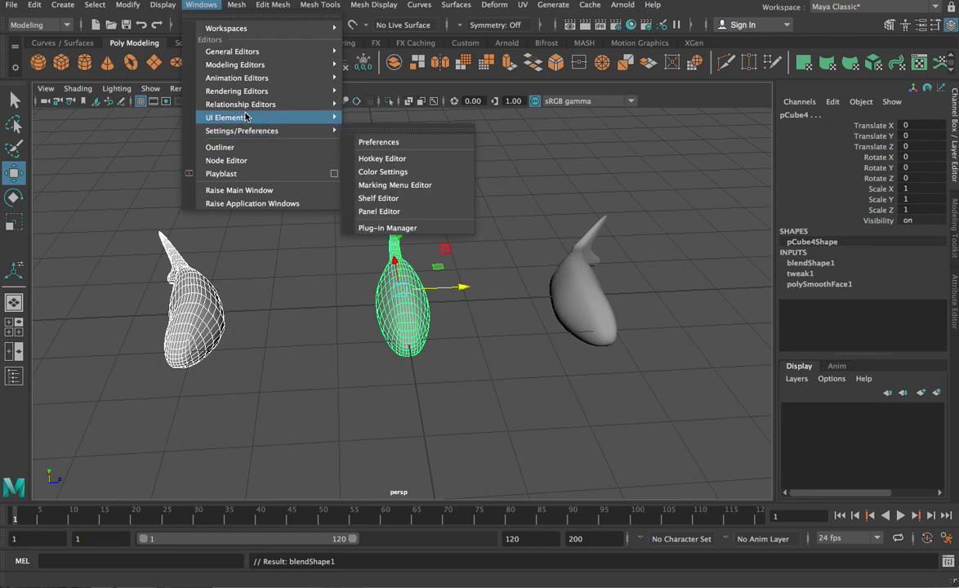
Open the Shape Editor, place it beside the three fish, and test the pCube5 weight.
mouse_move(260, 80)
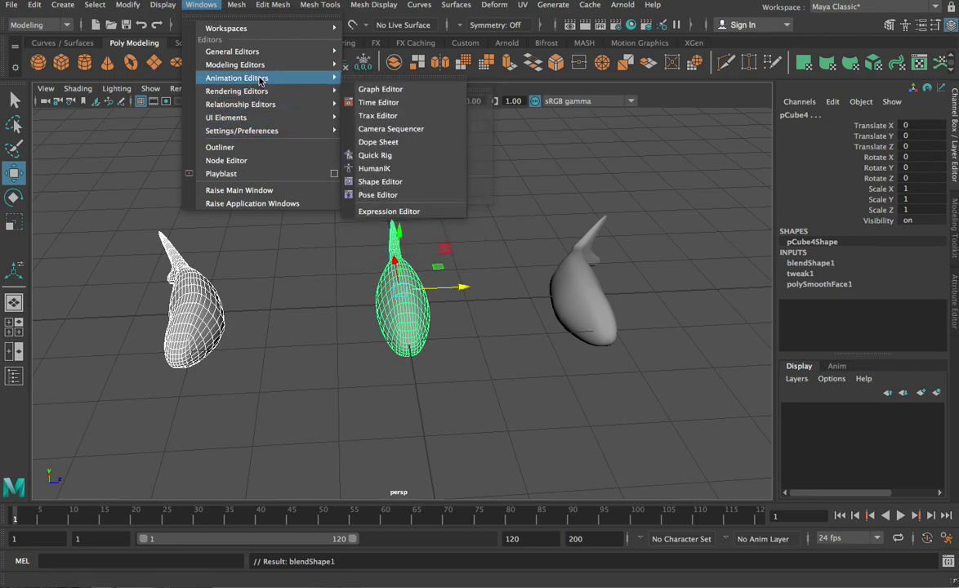
click(429, 187)
drag(367, 129, 591, 115)
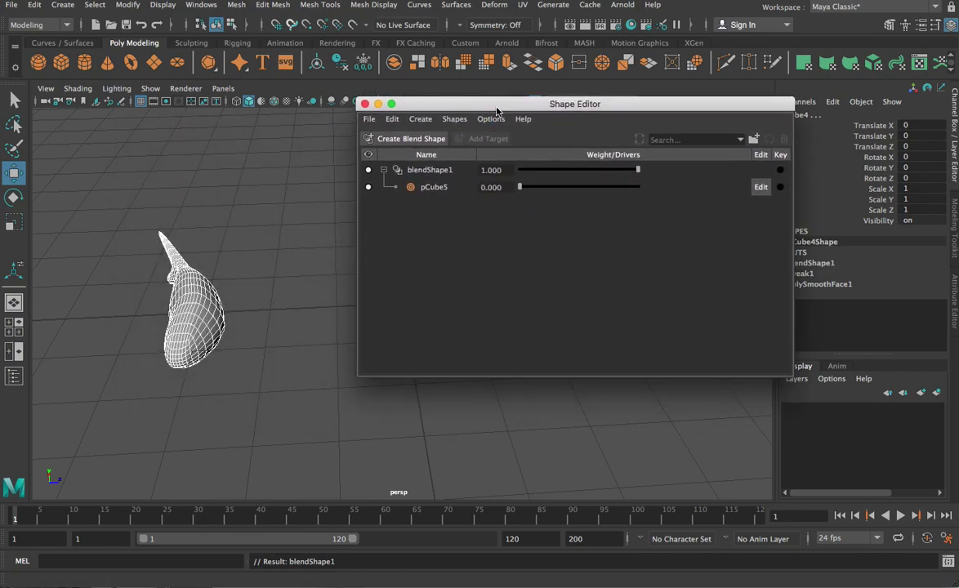
drag(499, 105, 671, 120)
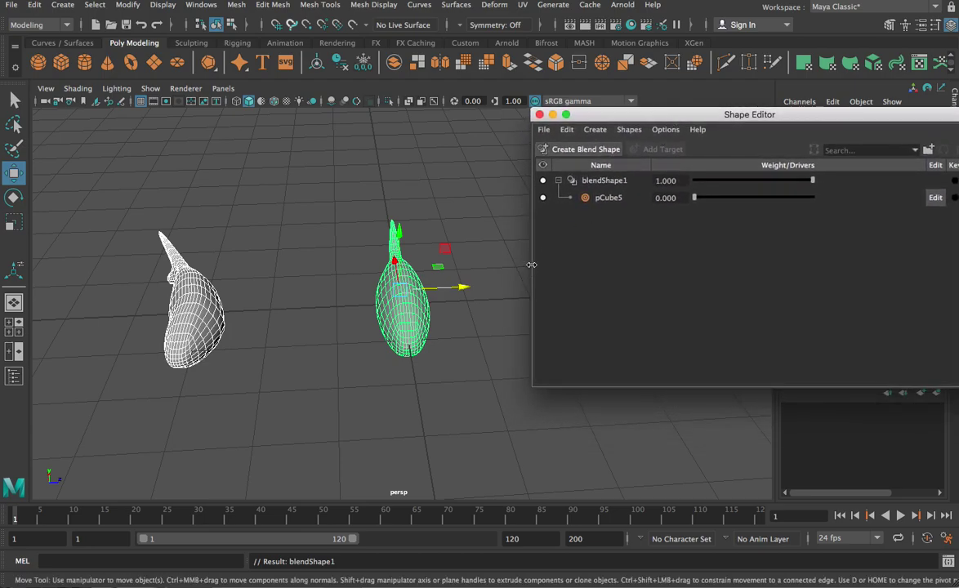
drag(532, 266, 618, 270)
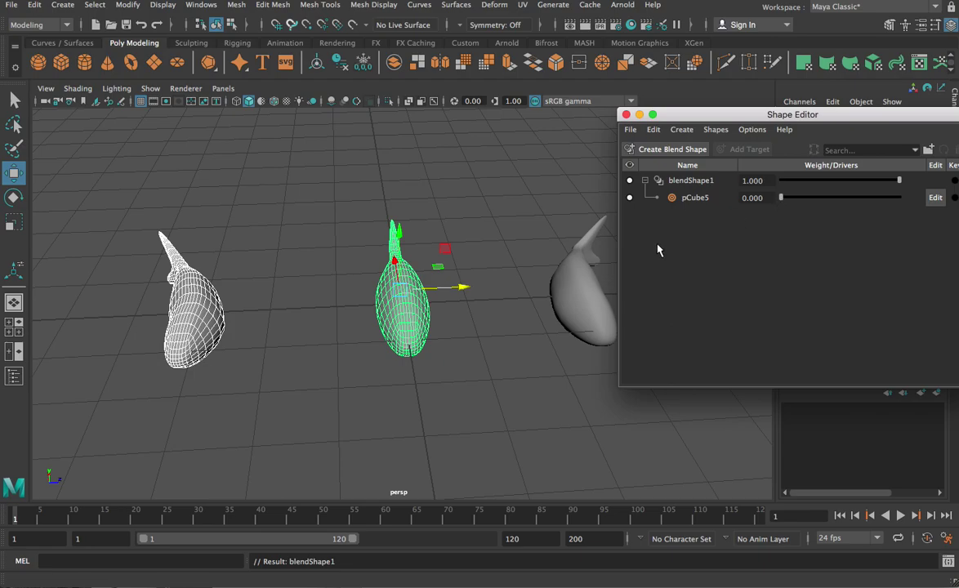
drag(781, 198, 739, 196)
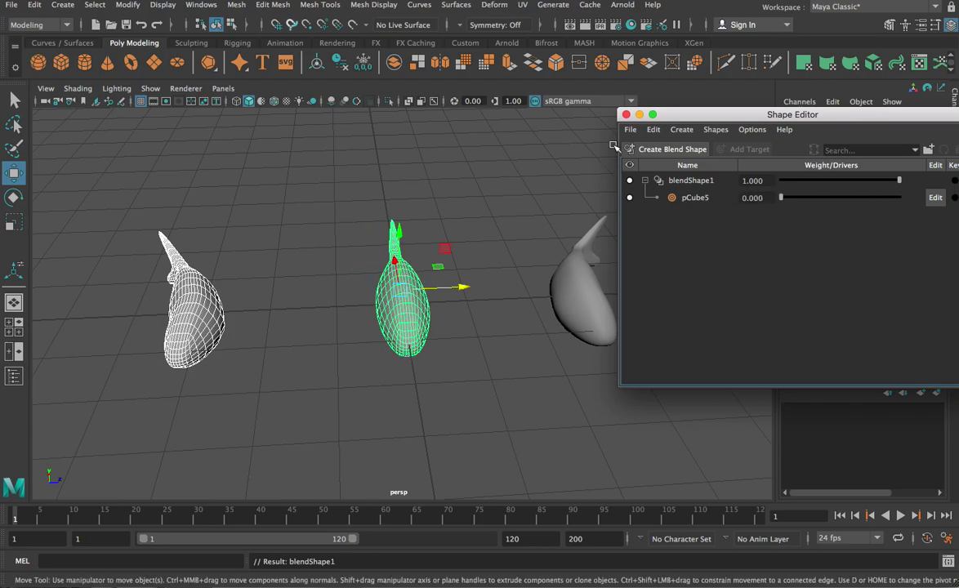
Rename the pCube5 blend target to tail_r, then reselect the middle fish.
click(695, 198)
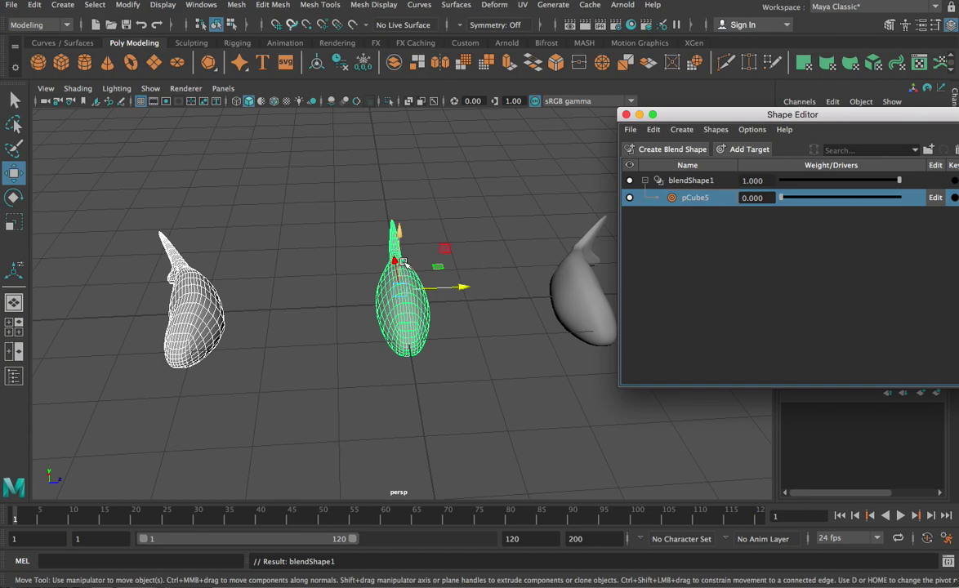
double_click(697, 198)
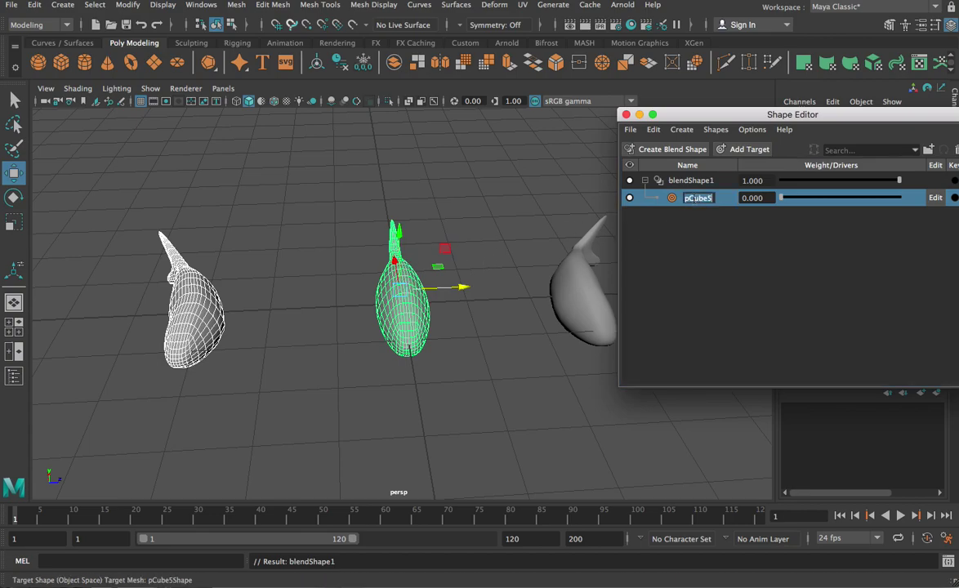
text(tail_r)
key(Return)
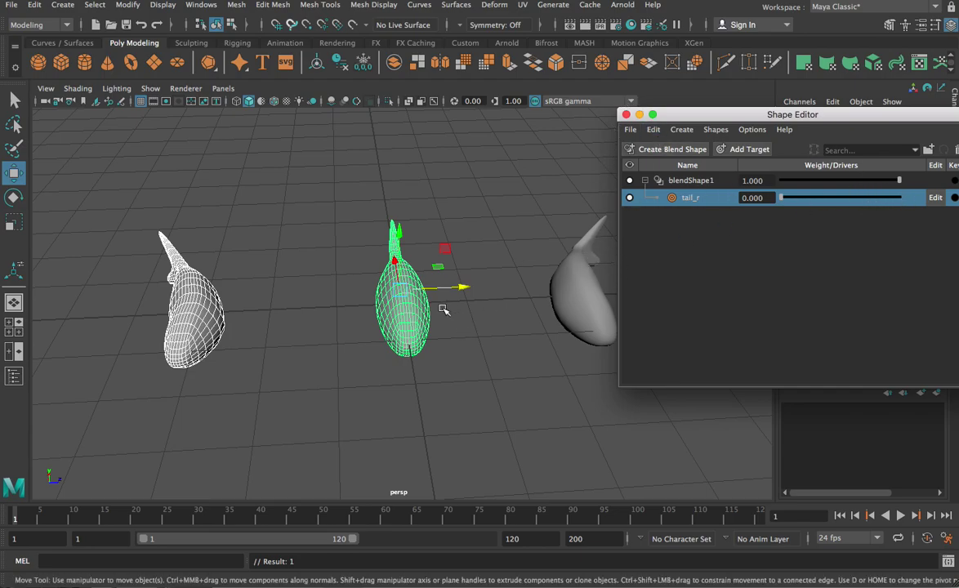
click(352, 289)
click(384, 284)
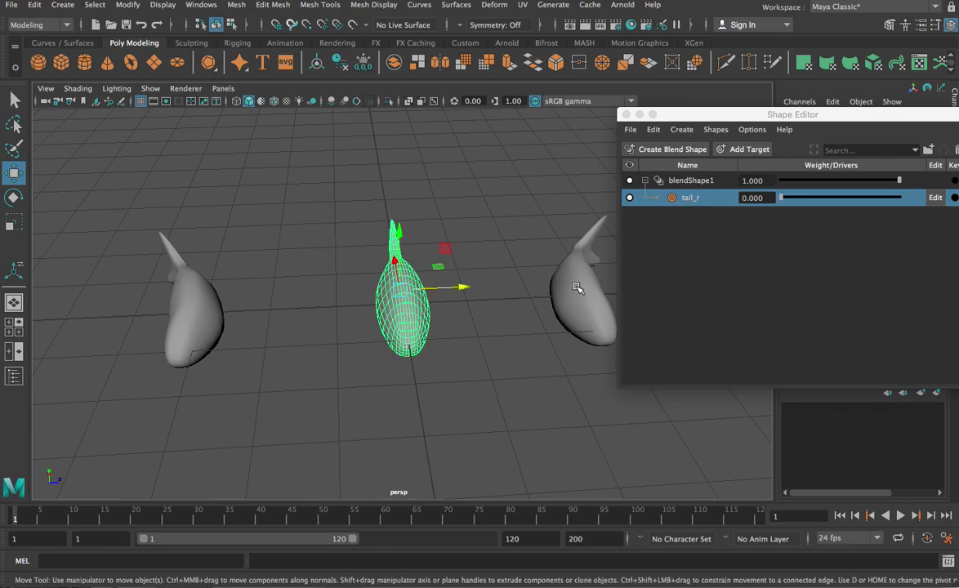
Create a blend shape from the right fish onto the middle fish and rename target pCube6 to tail_l.
click(576, 288)
shift+click(383, 286)
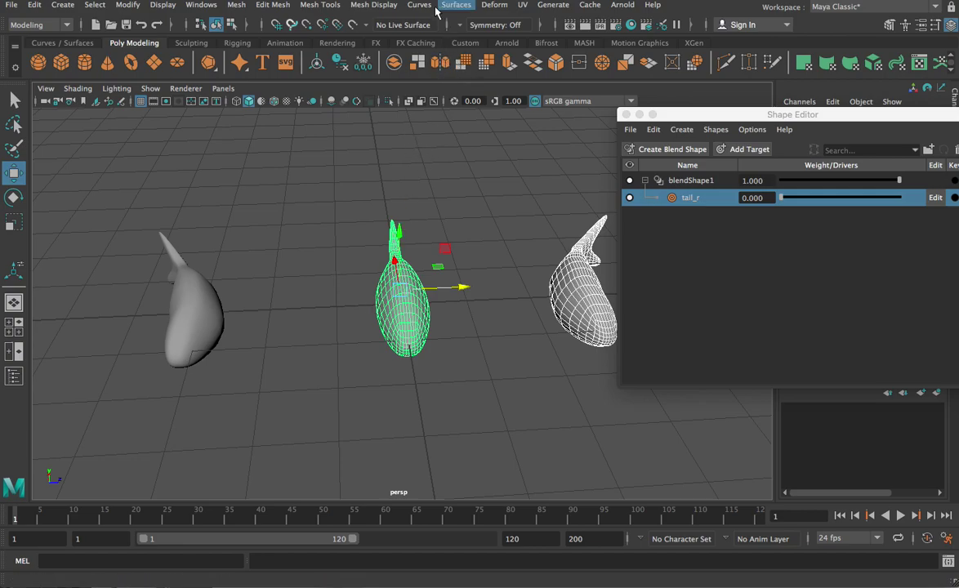
click(496, 6)
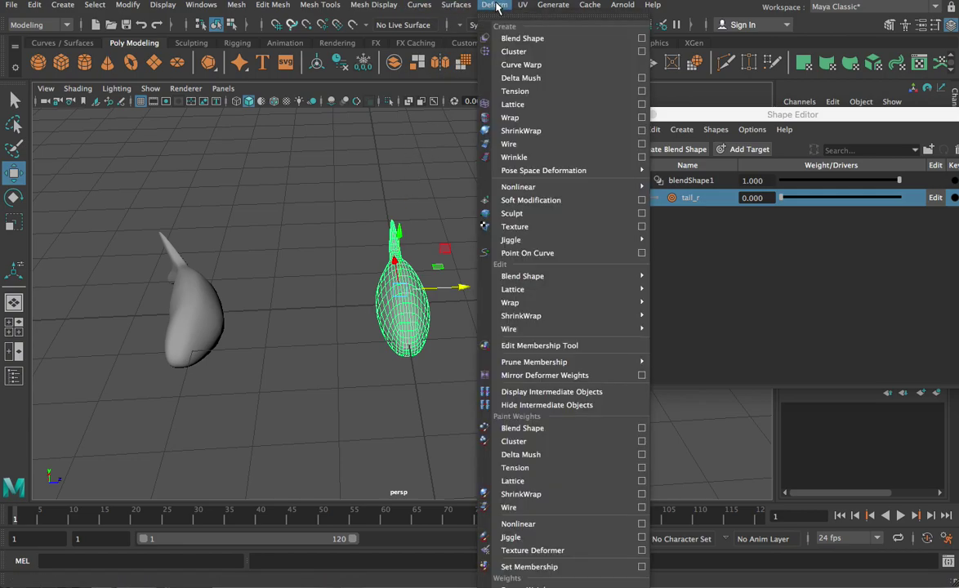
click(520, 39)
double_click(700, 233)
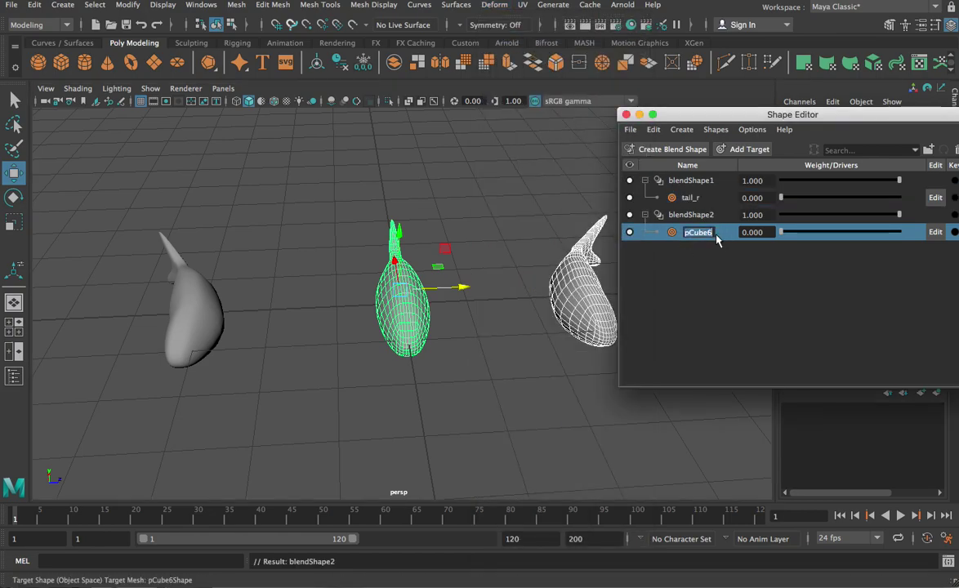
text(tail_l)
key(Return)
Test the tail_l and tail_r weight sliders to see how each bends the tail.
mouse_move(782, 235)
mouse_down()
mouse_move(866, 239)
mouse_move(765, 240)
mouse_move(839, 238)
mouse_move(774, 230)
mouse_up()
click(782, 197)
drag(899, 200, 911, 232)
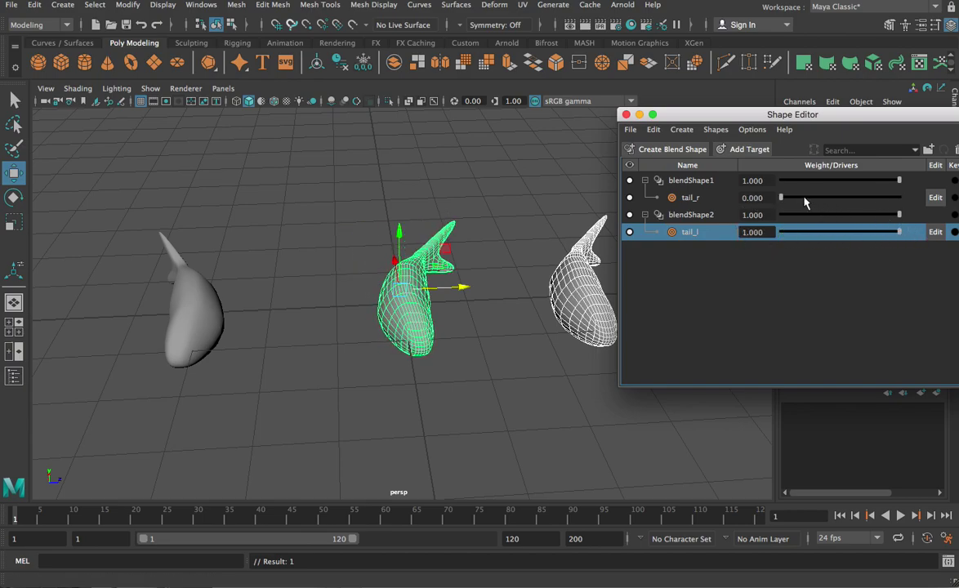
drag(782, 201, 902, 234)
mouse_move(782, 200)
mouse_down()
mouse_move(922, 203)
mouse_move(768, 203)
mouse_up()
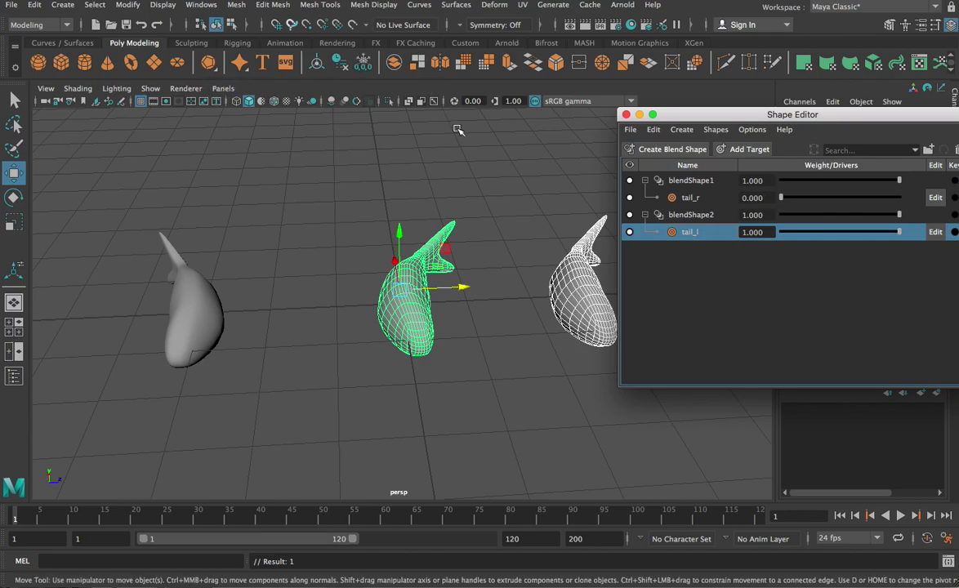
Close the Shape Editor and save the scene as fish_bs.mb, accepting the student version warning.
click(626, 114)
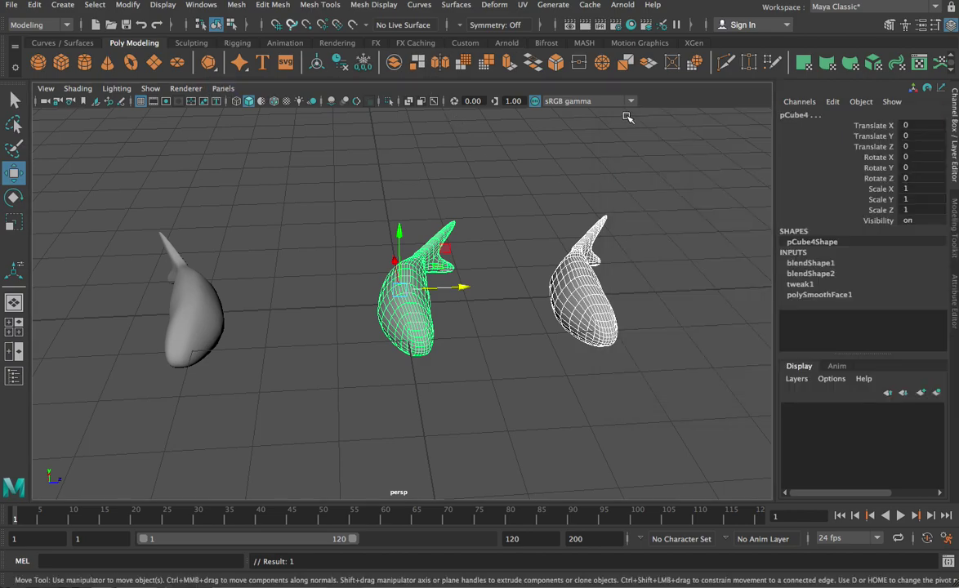
click(12, 4)
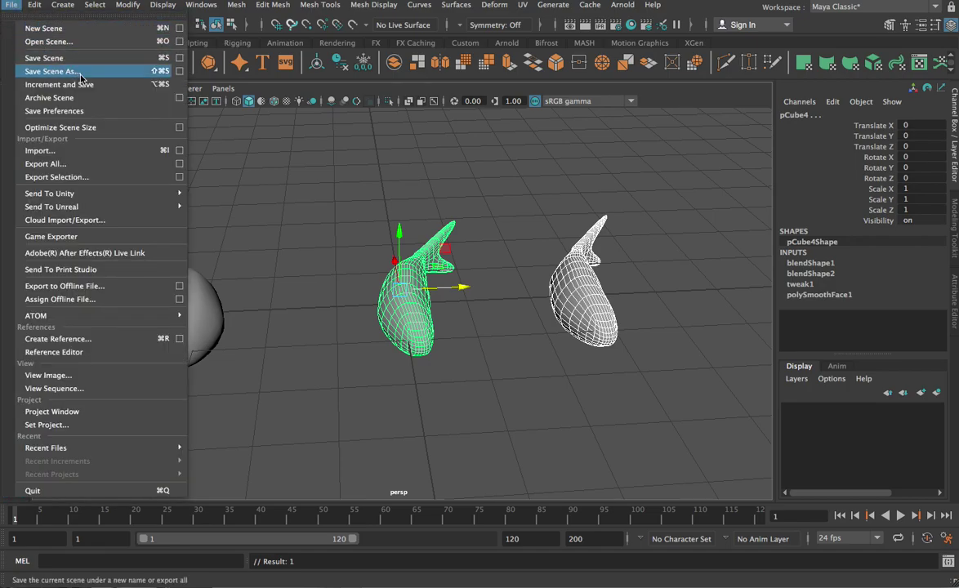
click(53, 71)
click(235, 463)
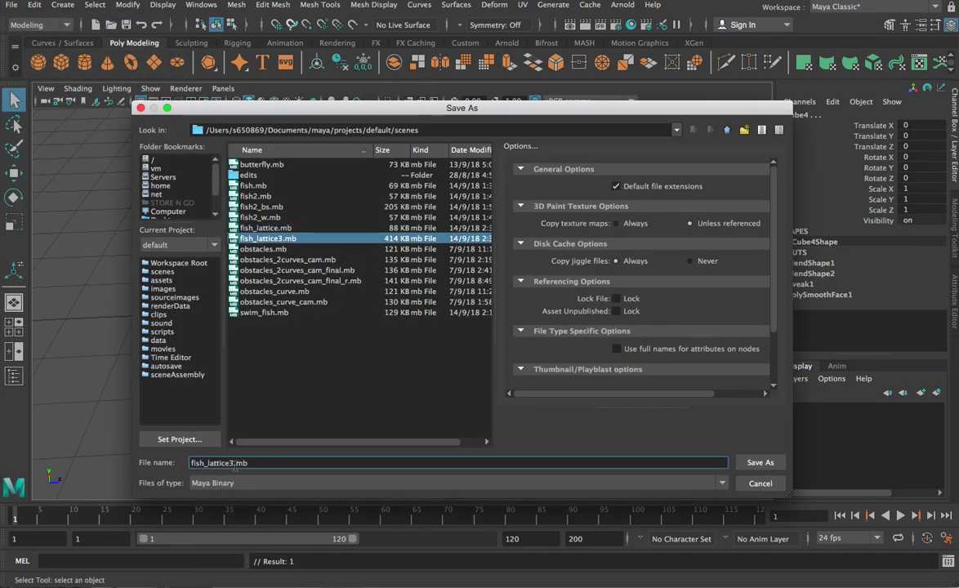
key(BackSpace)
key(BackSpace)
key(BackSpace)
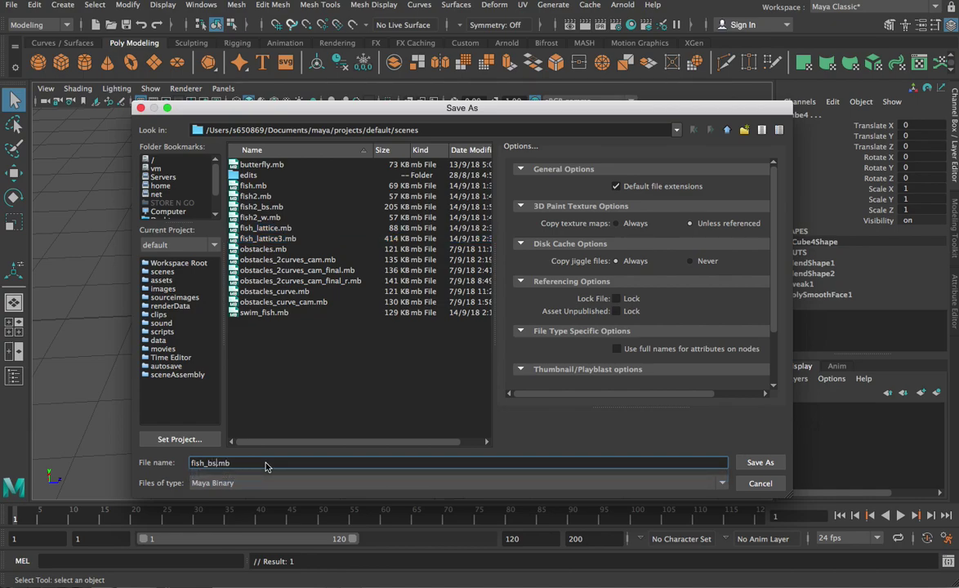
key(Return)
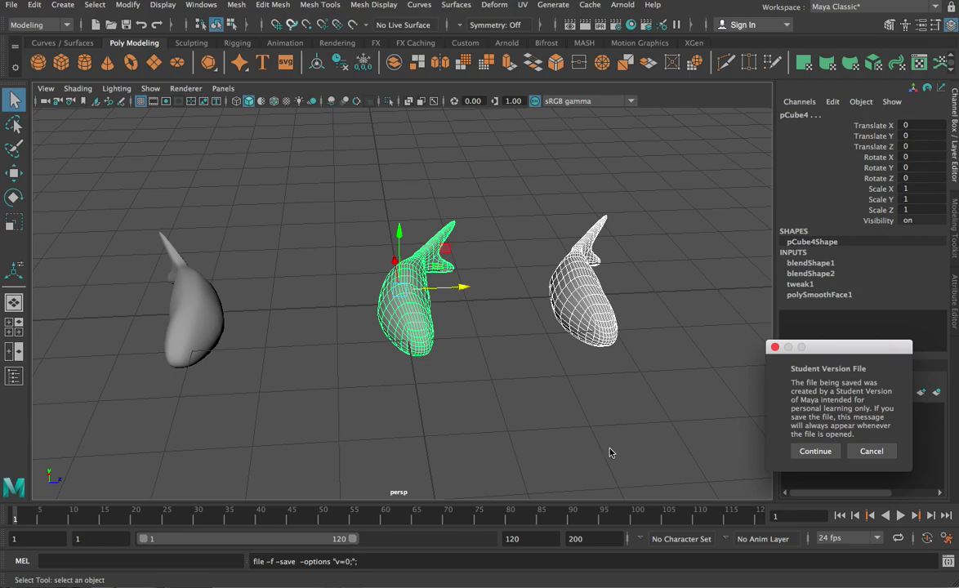
click(816, 451)
Delete the right and left fish copies, then select the remaining pCube4 and scrub the timeline.
key(w)
click(208, 300)
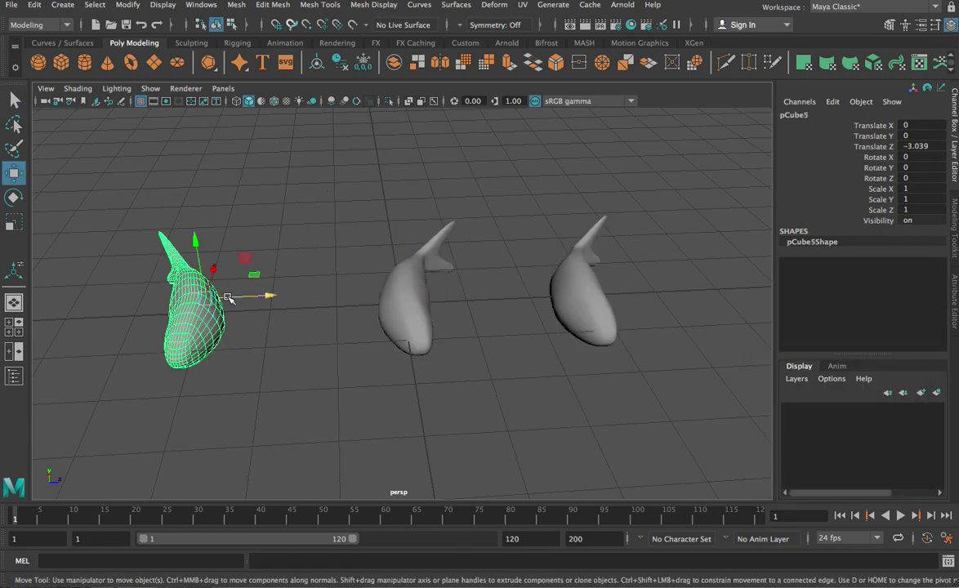
click(564, 278)
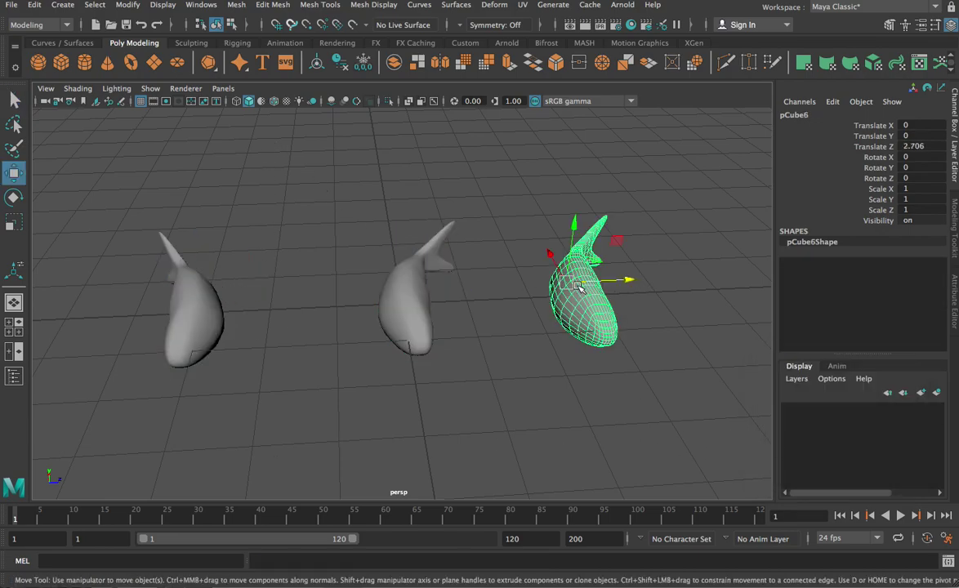
click(397, 270)
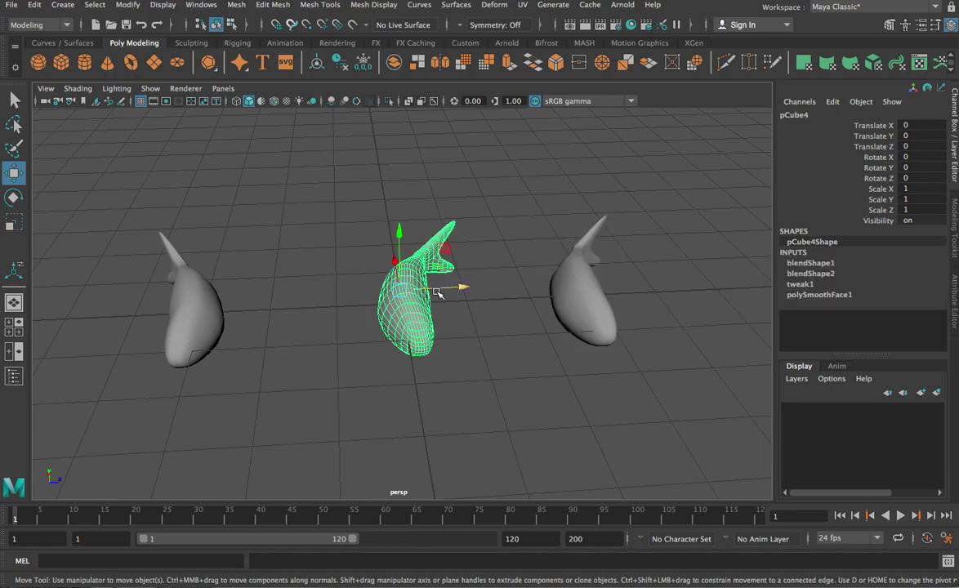
click(192, 294)
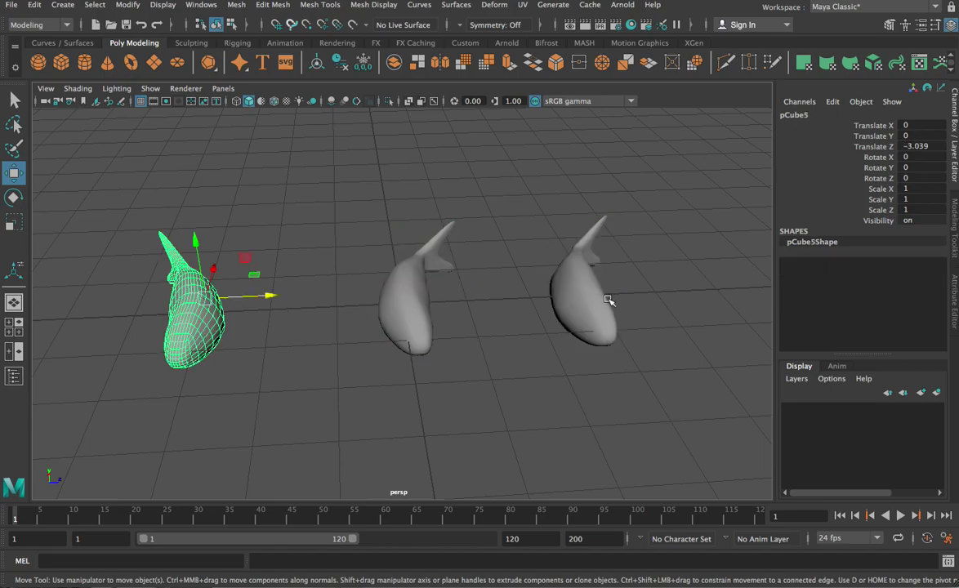
click(558, 277)
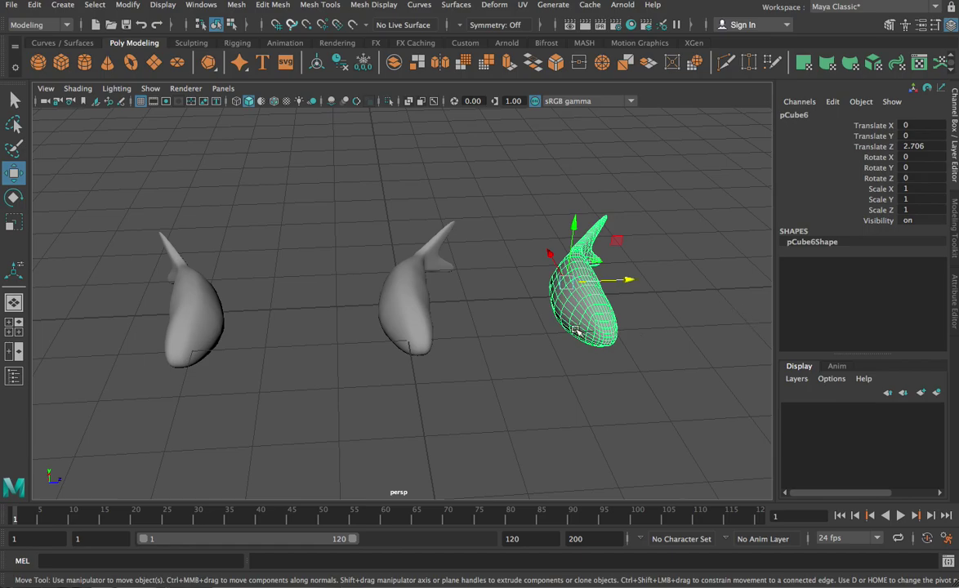
key(Delete)
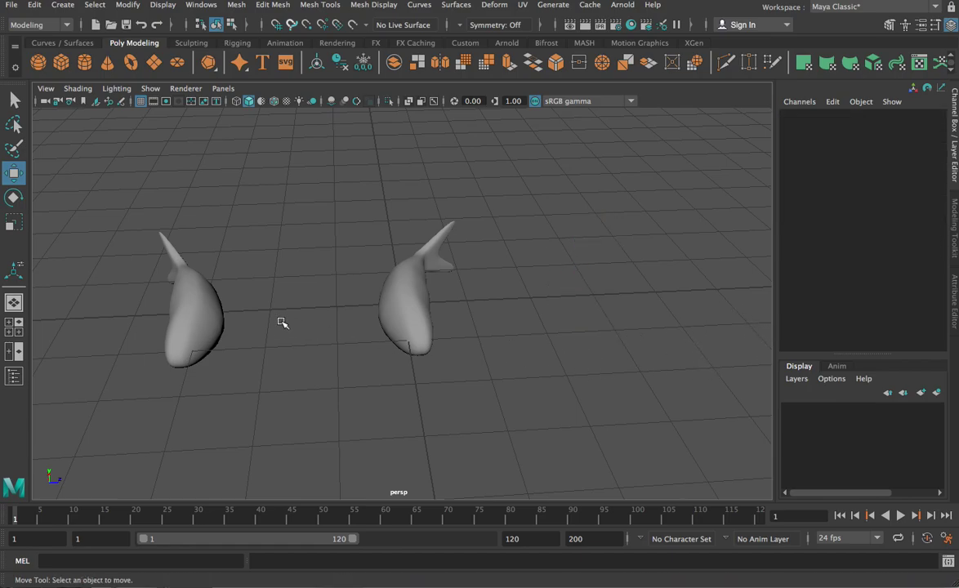
click(181, 294)
key(Delete)
click(417, 316)
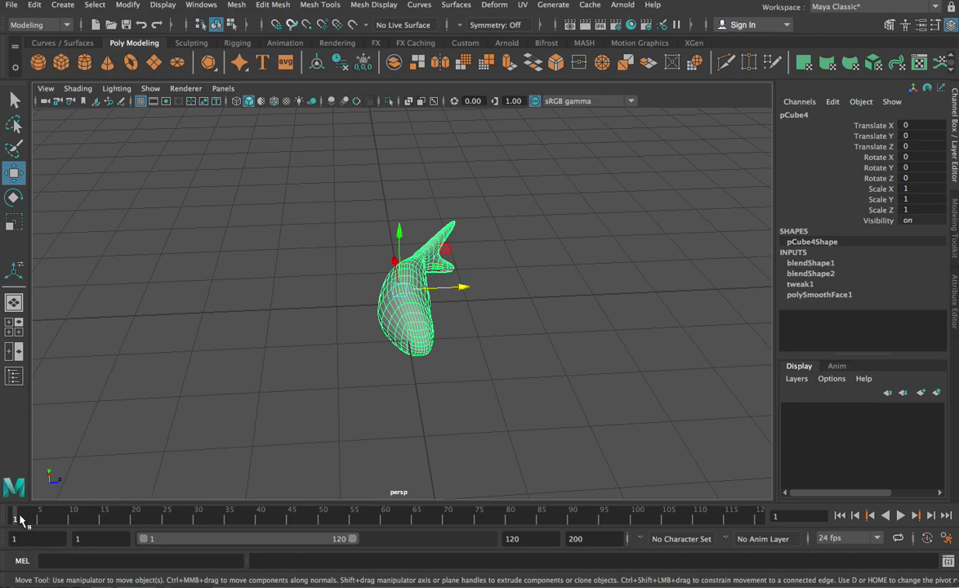
mouse_move(18, 517)
mouse_down()
mouse_move(518, 507)
mouse_move(14, 519)
mouse_up()
Switch to the Animation workspace and open the Shape Editor, moving it to the screen centre.
click(817, 7)
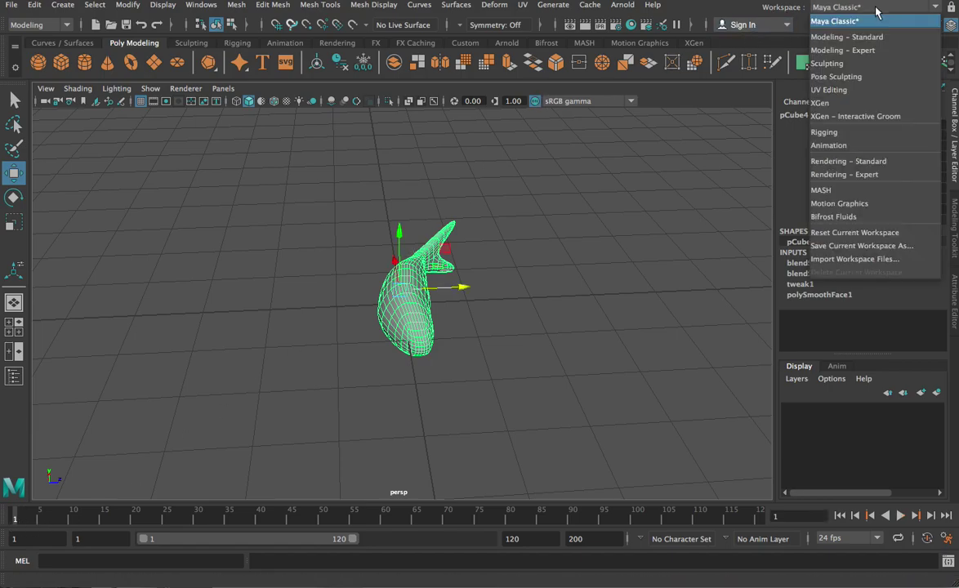
click(875, 146)
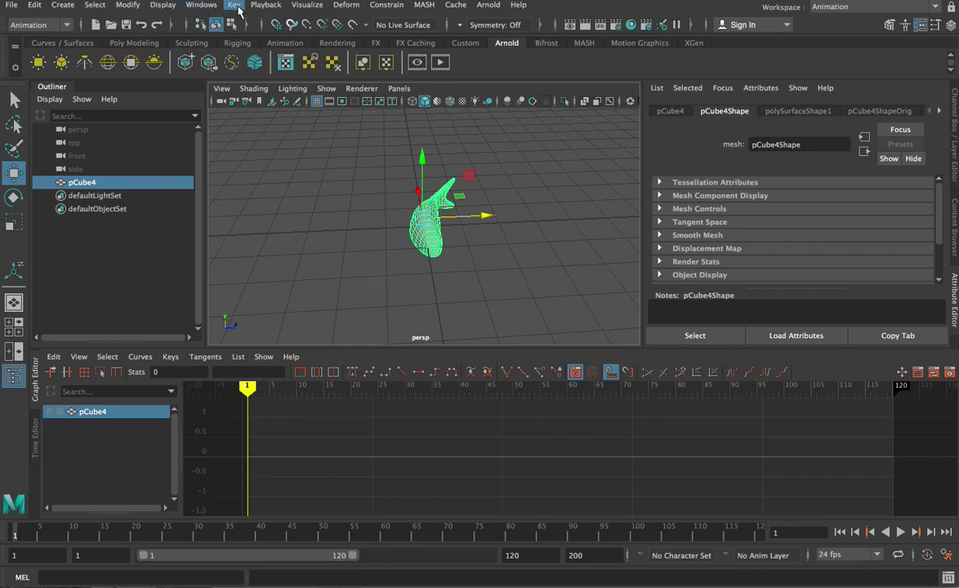
click(201, 5)
mouse_move(264, 94)
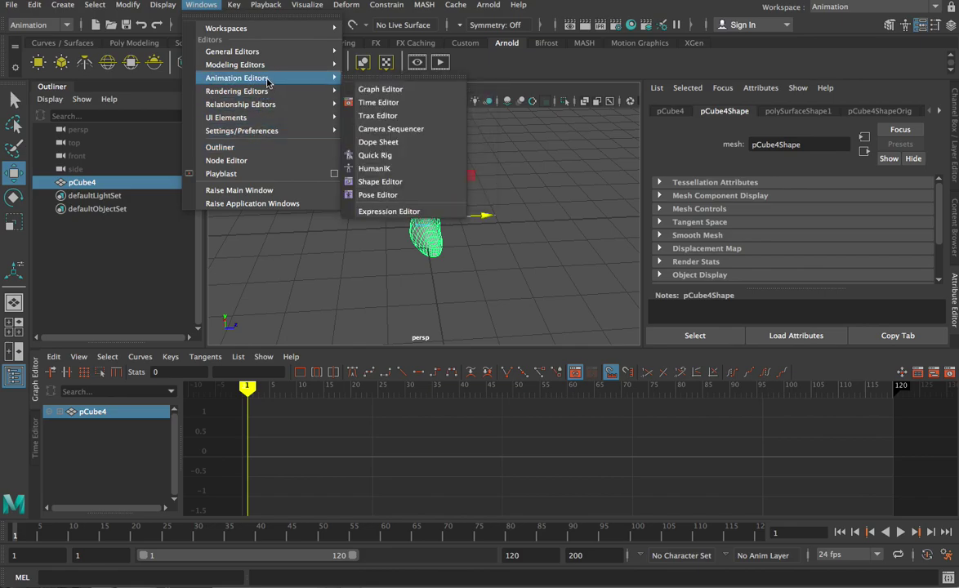
click(424, 181)
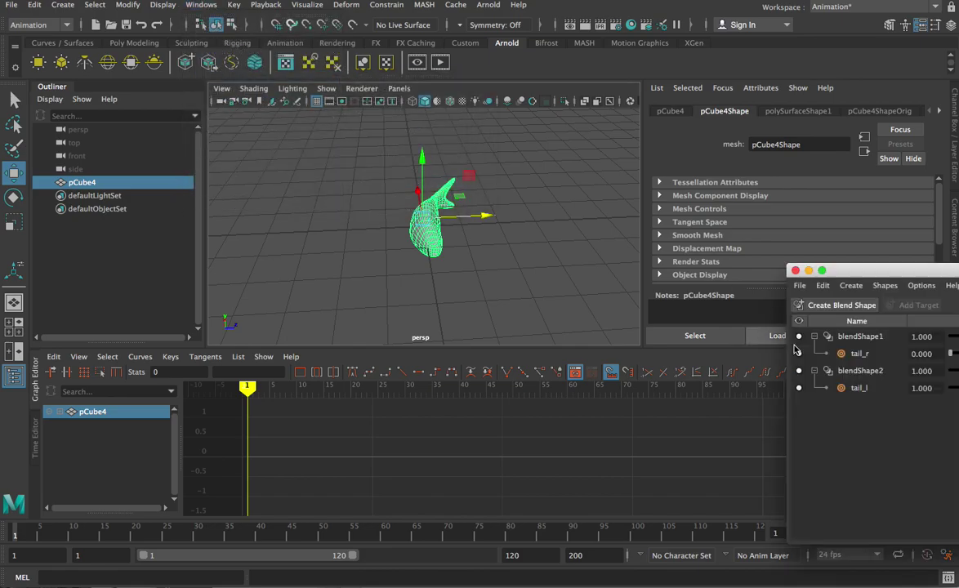
drag(887, 261, 616, 237)
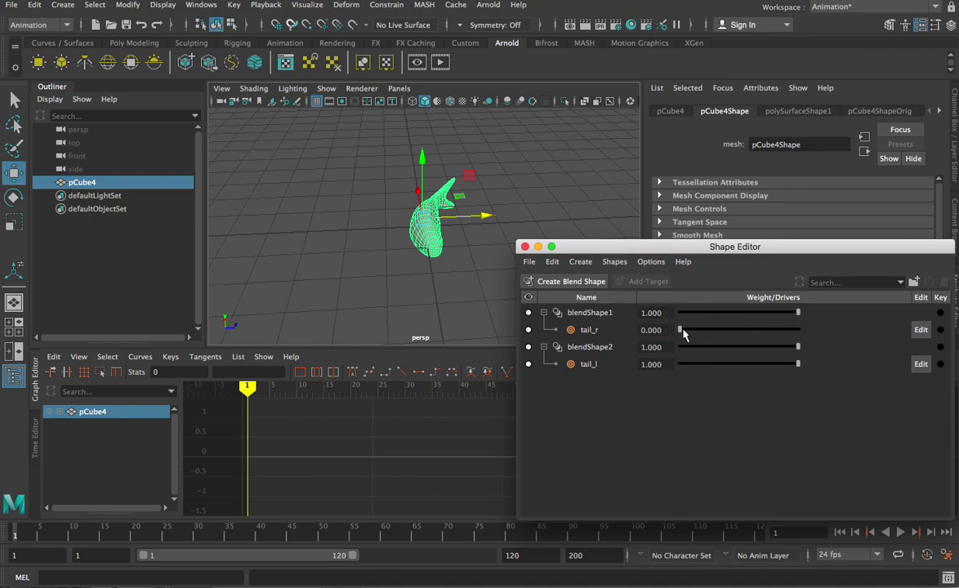
Set a key on the tail_r weight at 0 on frame 1.
drag(683, 330, 655, 330)
right_click(658, 330)
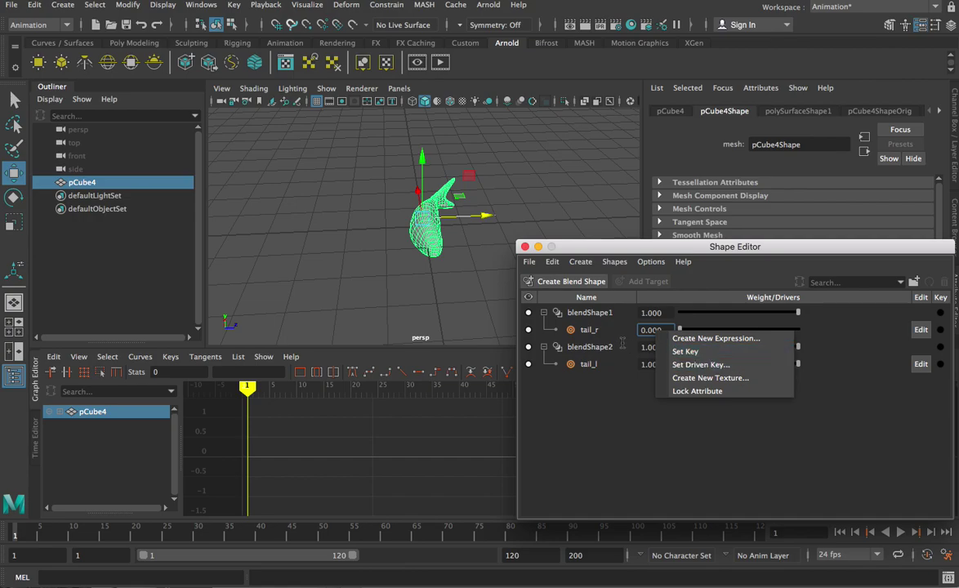
click(685, 352)
double_click(660, 329)
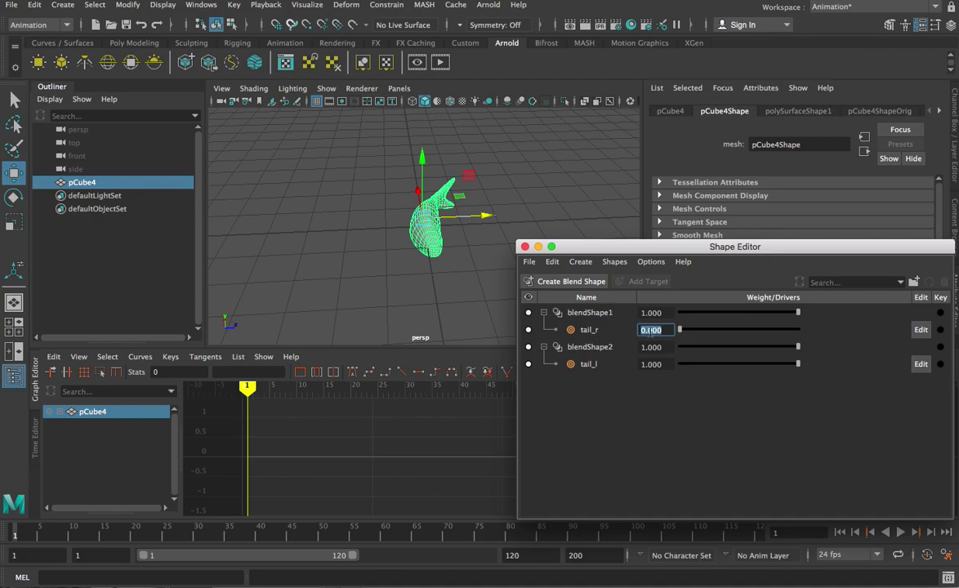
mouse_move(681, 329)
mouse_down()
mouse_move(717, 330)
mouse_move(680, 330)
mouse_up()
right_click(653, 330)
click(703, 349)
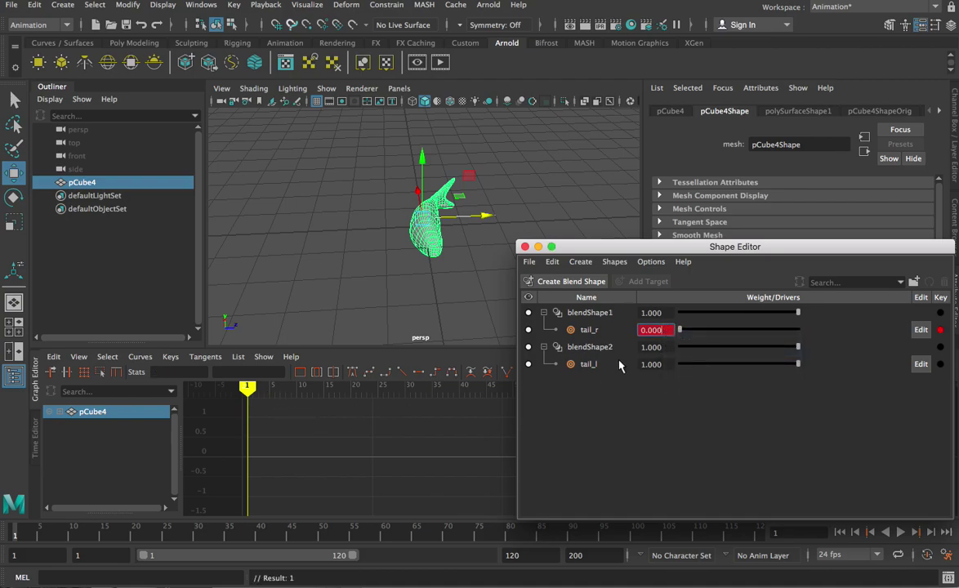
Key the tail_r weight at 1 on frame 20 and back to 0 on frame 40.
drag(248, 391, 350, 389)
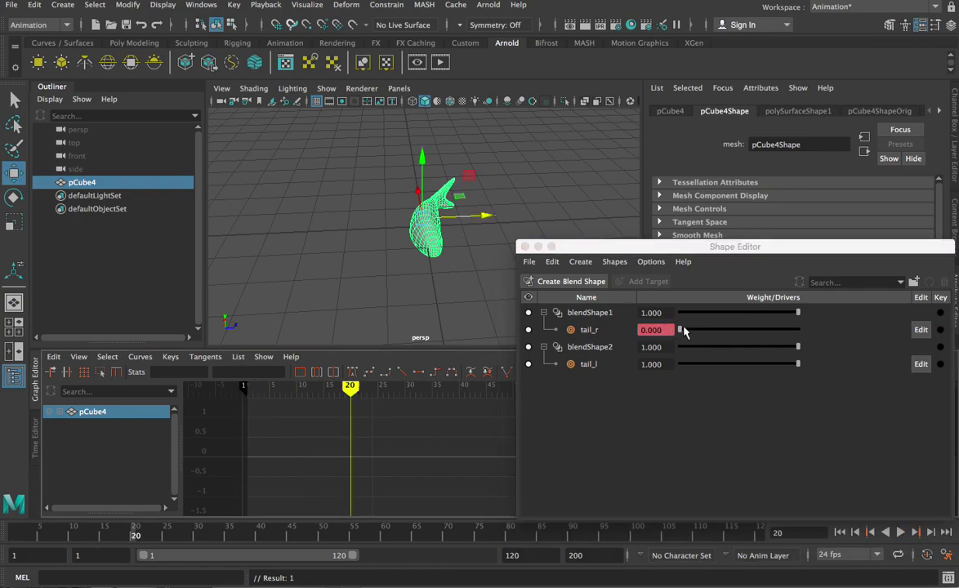
drag(684, 330, 818, 335)
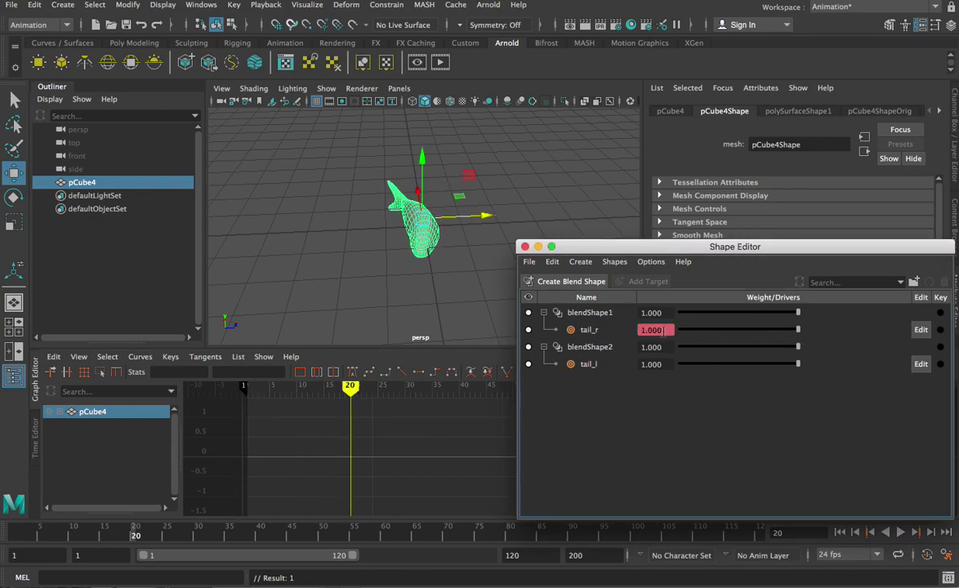
right_click(664, 330)
click(682, 357)
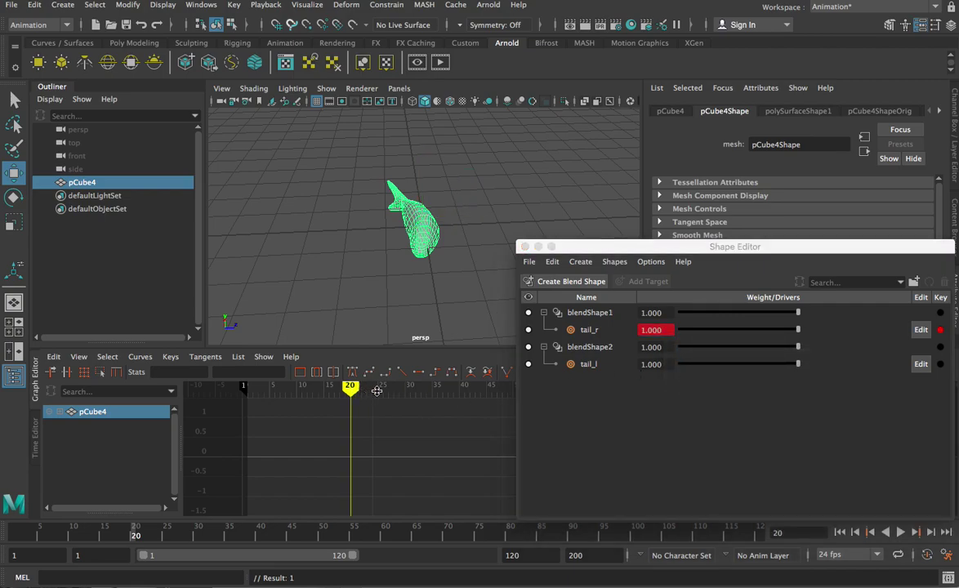
drag(350, 389, 458, 389)
drag(798, 330, 679, 330)
right_click(679, 330)
click(692, 350)
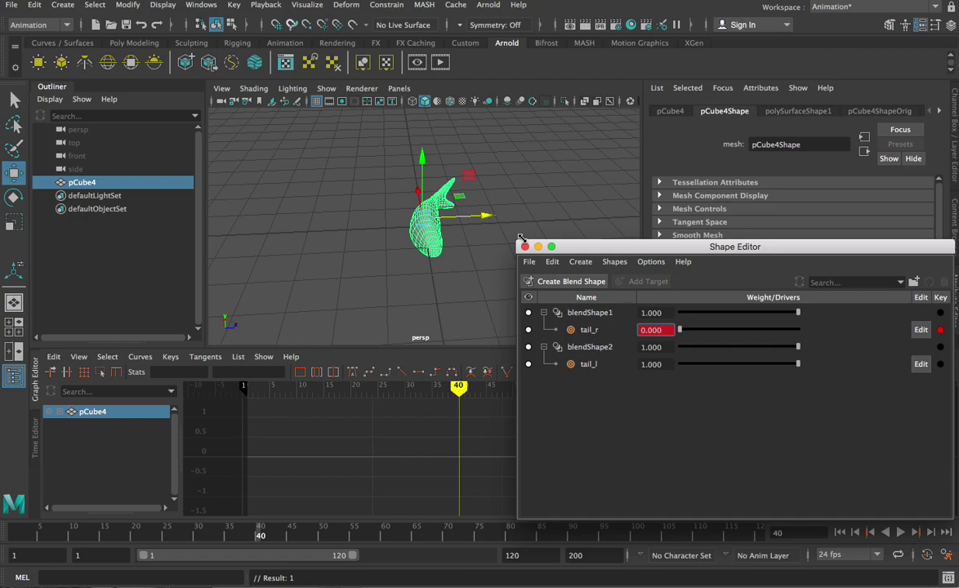
Close the Shape Editor and re-save the scene as fish_bs.ma, continuing past the student version notice.
key(super+w)
click(12, 5)
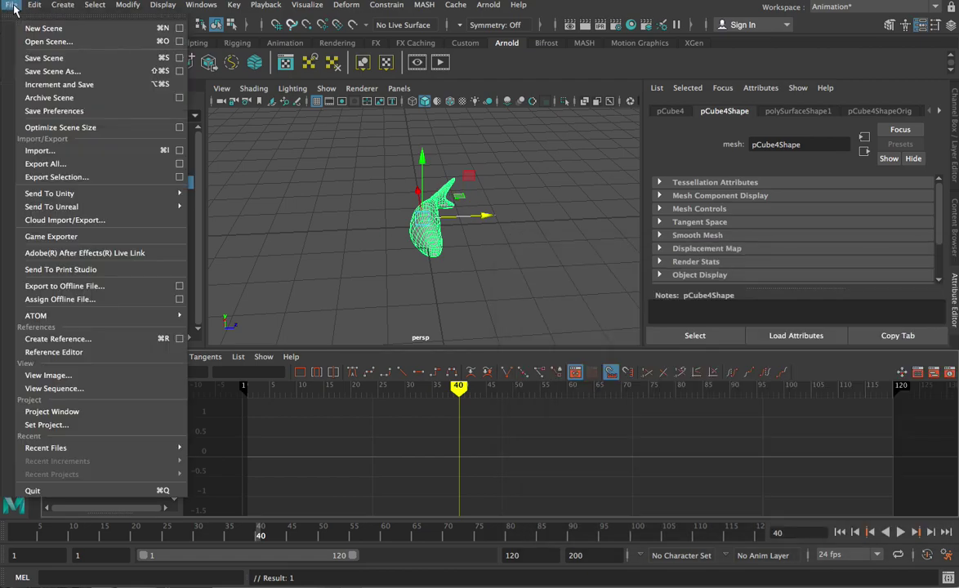
click(63, 59)
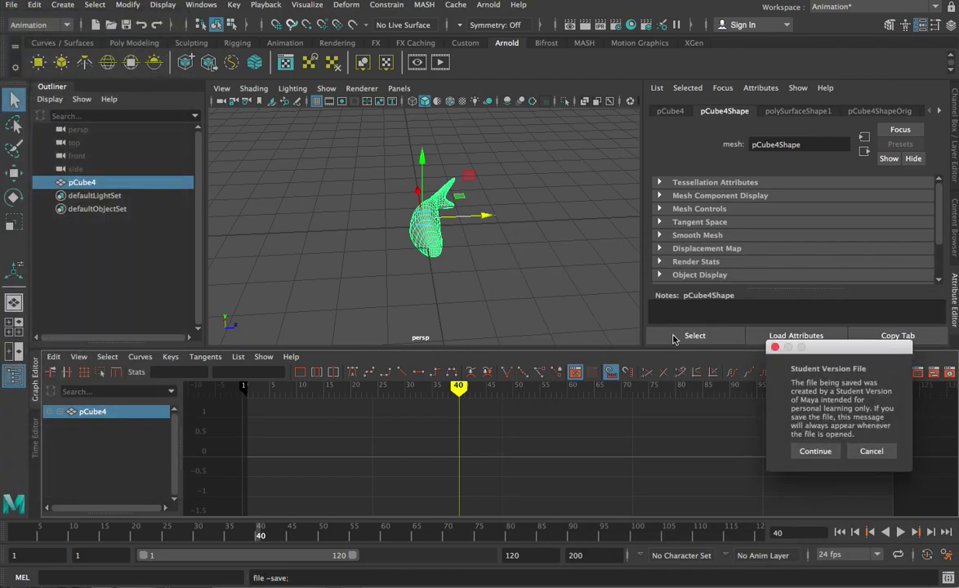
click(815, 451)
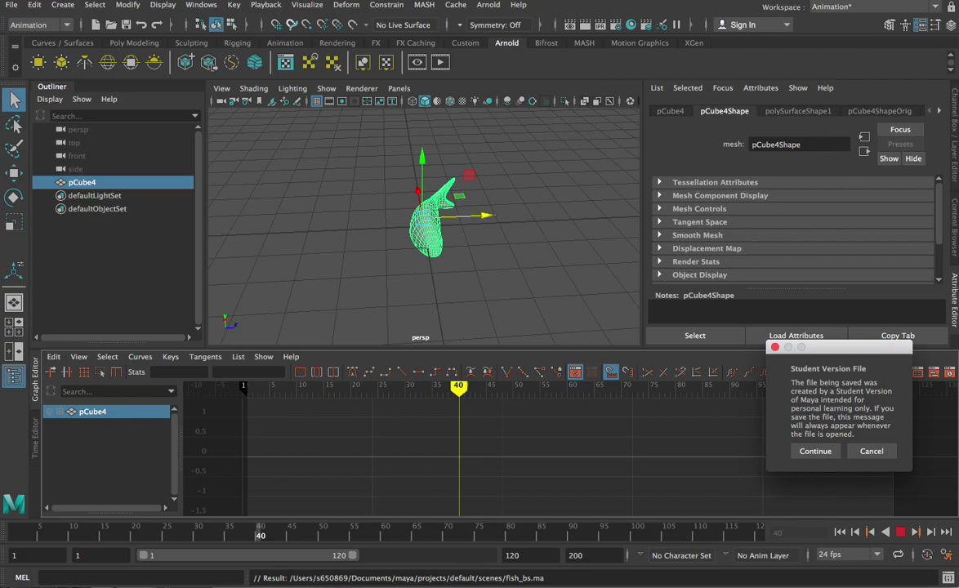
click(816, 453)
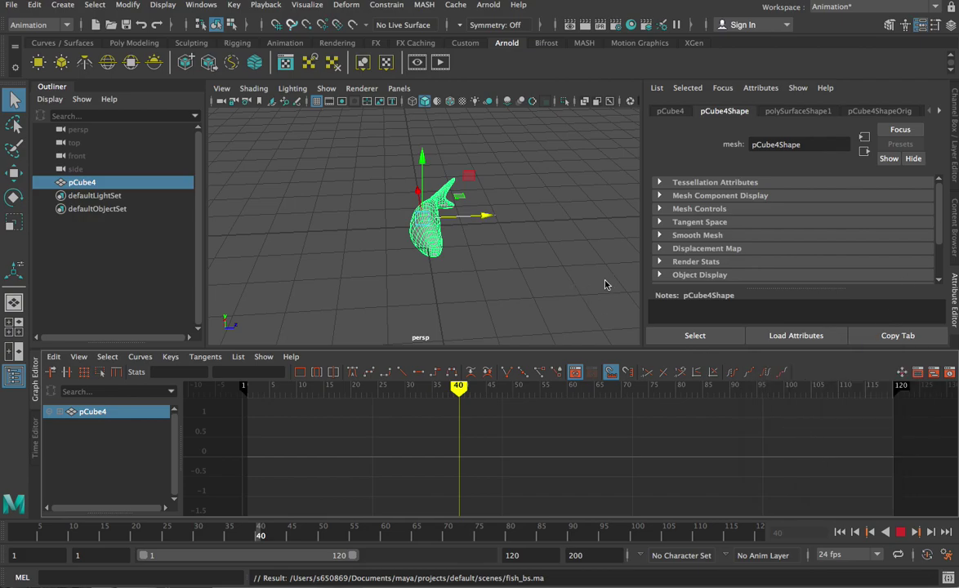